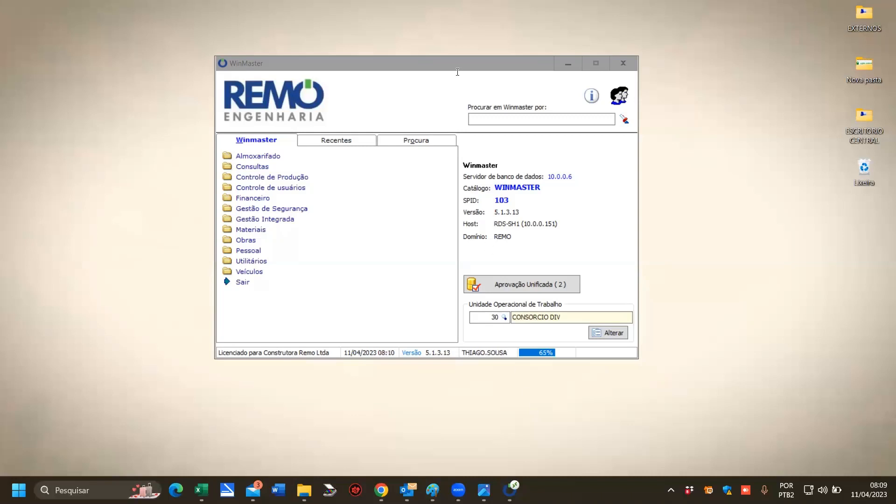
Open the Cadastrar Ensaios (50018) module from the Controle de EPI/Ensaio group of Almoxarifado.
mouse_move(466, 63)
left_mouse_down()
mouse_move(501, 226)
mouse_move(480, 40)
mouse_move(477, 66)
left_mouse_up()
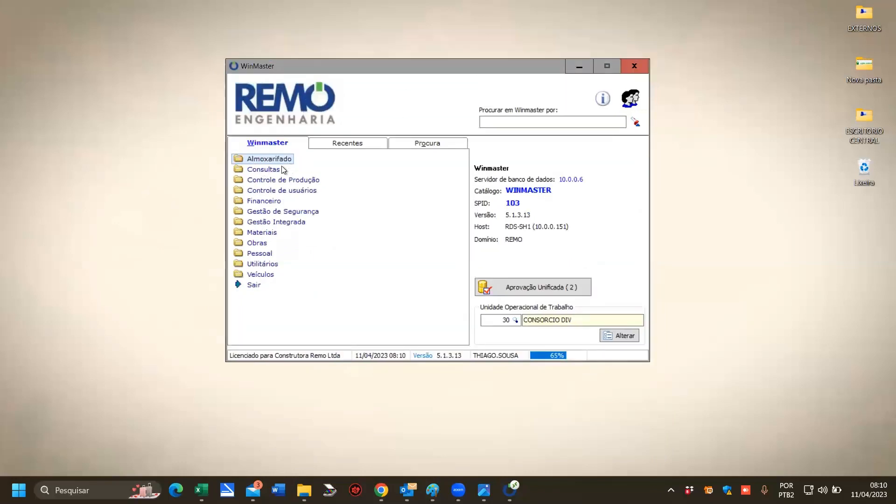
double_click(281, 160)
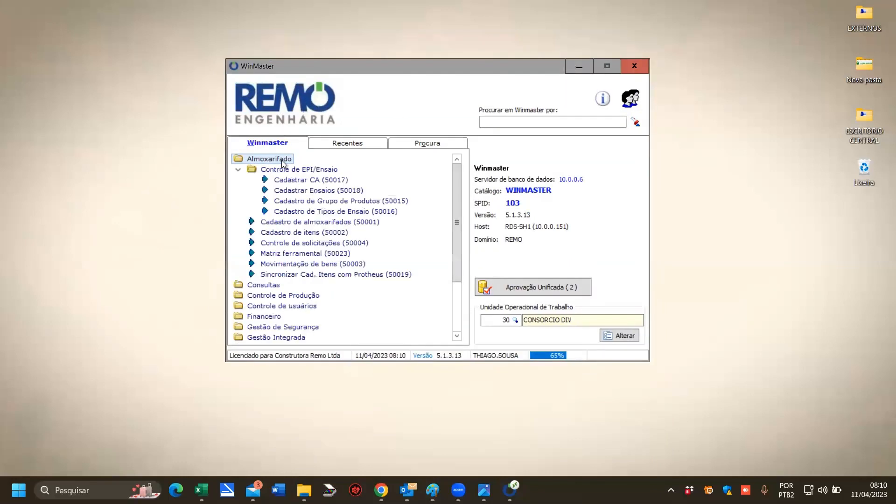
left_click(307, 171)
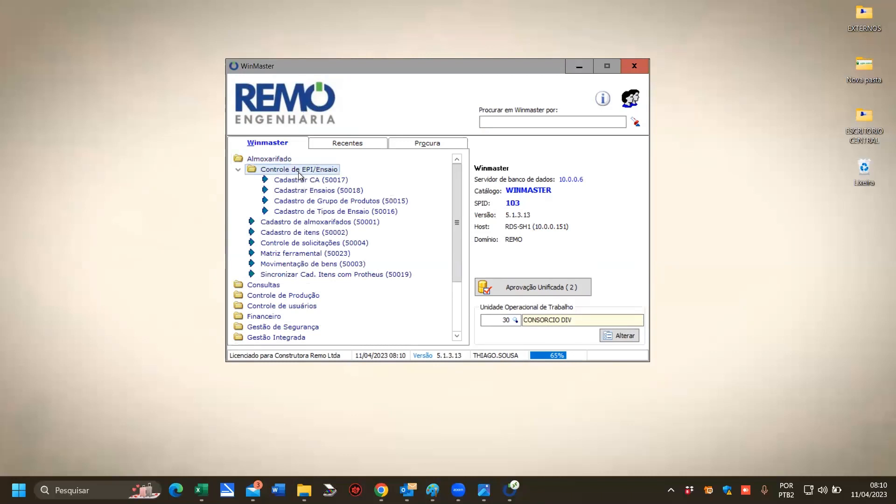
double_click(299, 173)
double_click(299, 174)
left_click(317, 191)
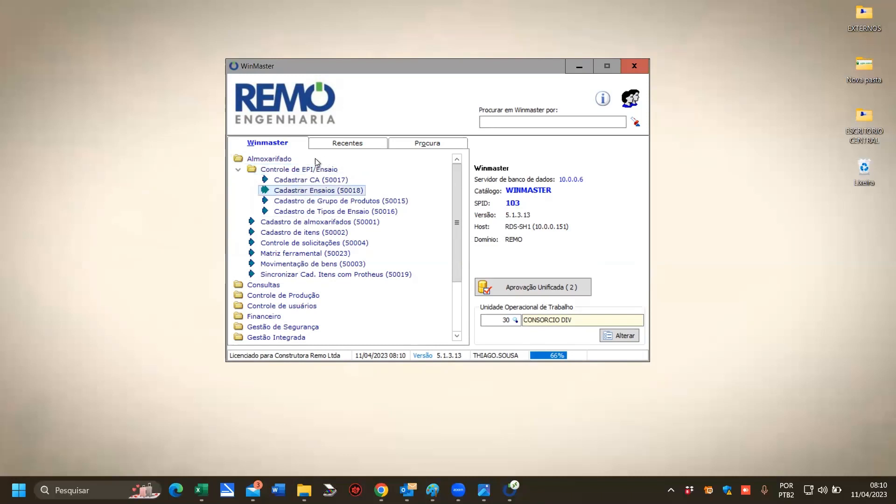
double_click(325, 192)
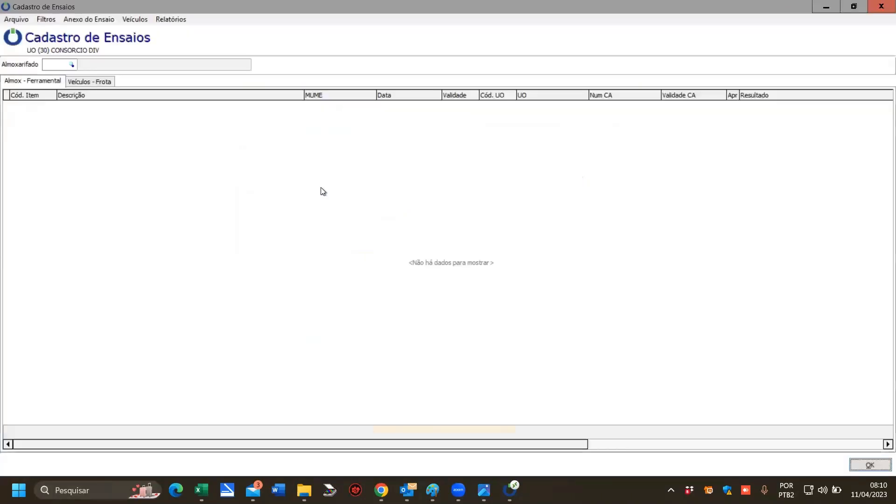
Load the test records of warehouse (Almoxarifado) 42, DIVINÓPOLIS.
left_click(57, 65)
type("30")
key("Tab")
left_click(58, 65)
type("42")
key("Tab")
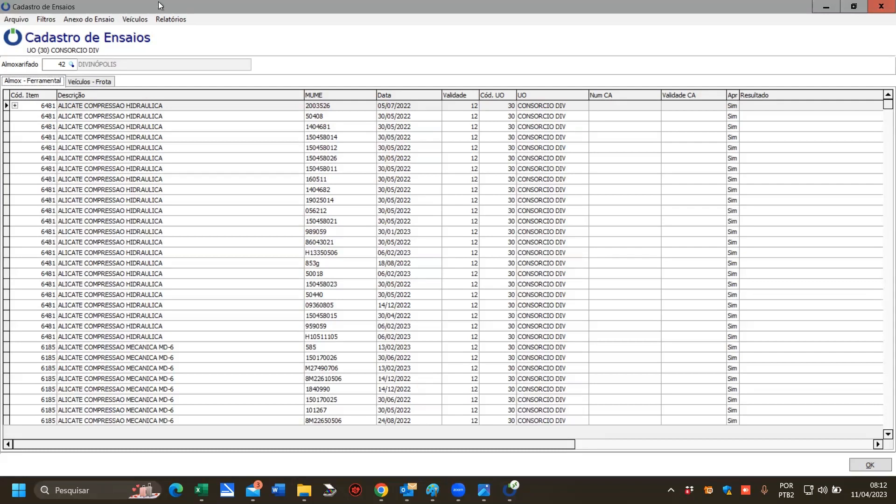
Filter the test records by Num CA 29775 and examine the matching items.
left_click(504, 105)
left_click(556, 117)
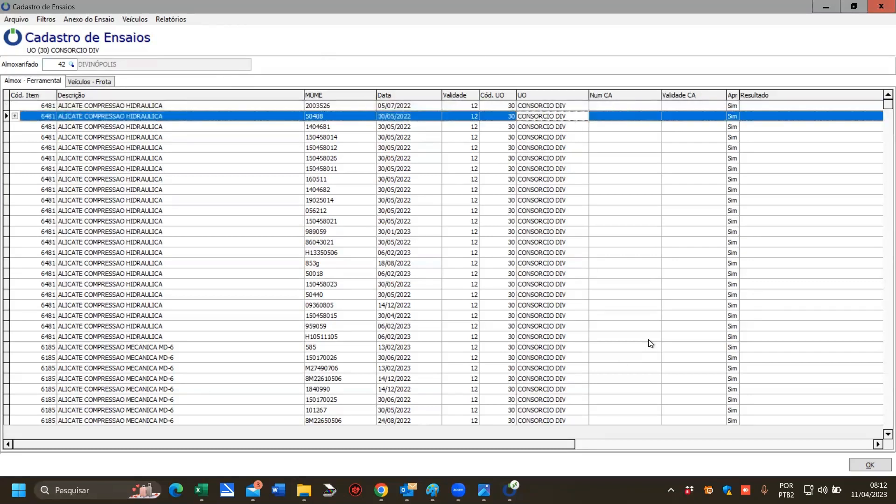
left_click(878, 444)
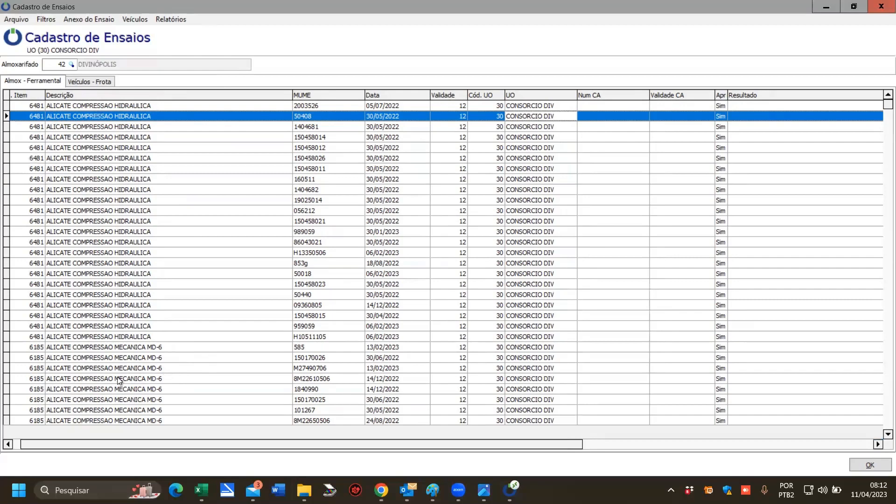
left_click(645, 94)
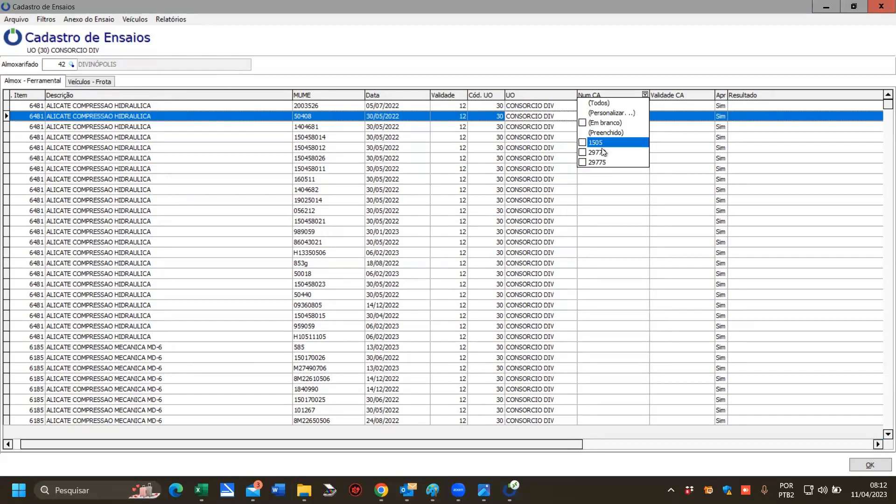
left_click(599, 162)
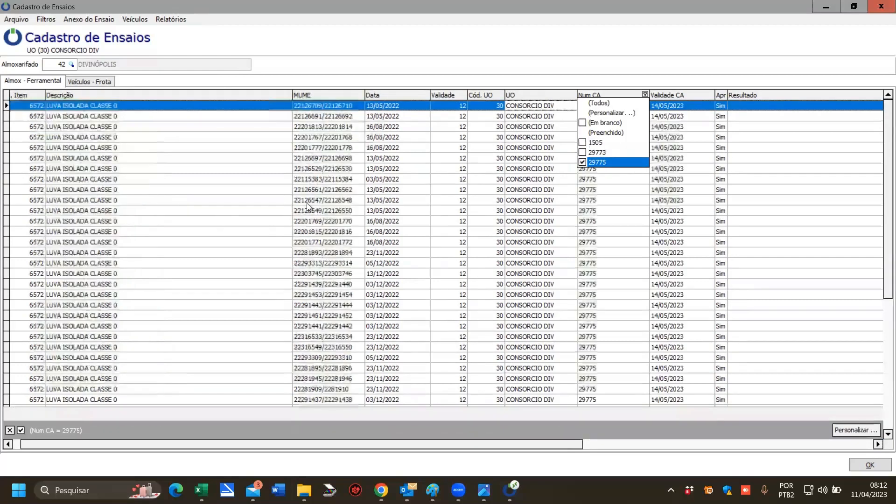
left_click(98, 149)
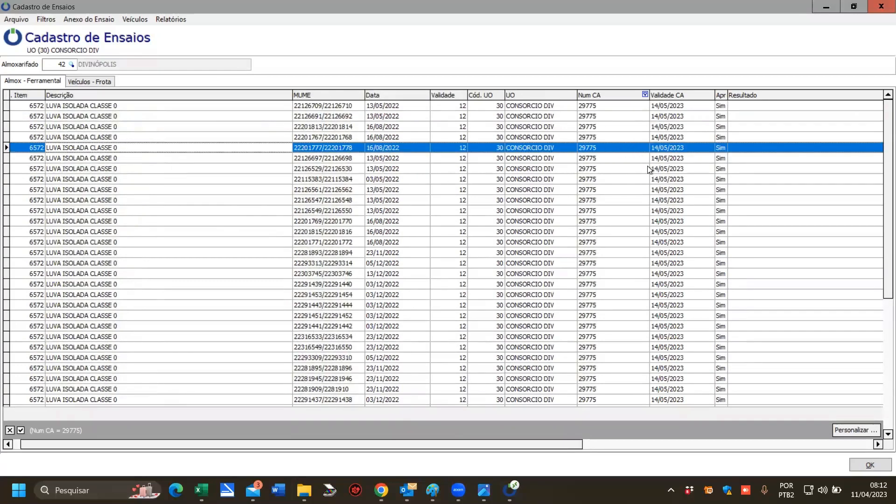
Clear the Num CA filter and examine the supplier, reference standard and employee columns of the test records.
left_click(646, 92)
left_click(631, 103)
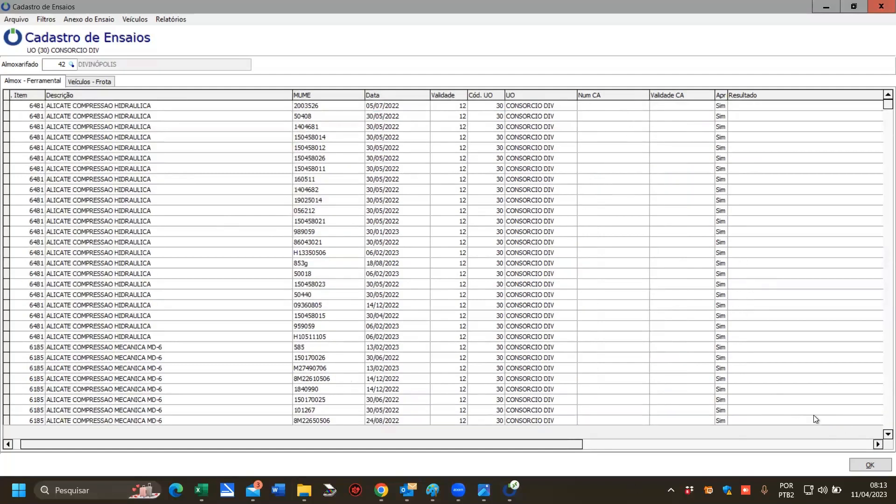
left_click(856, 444)
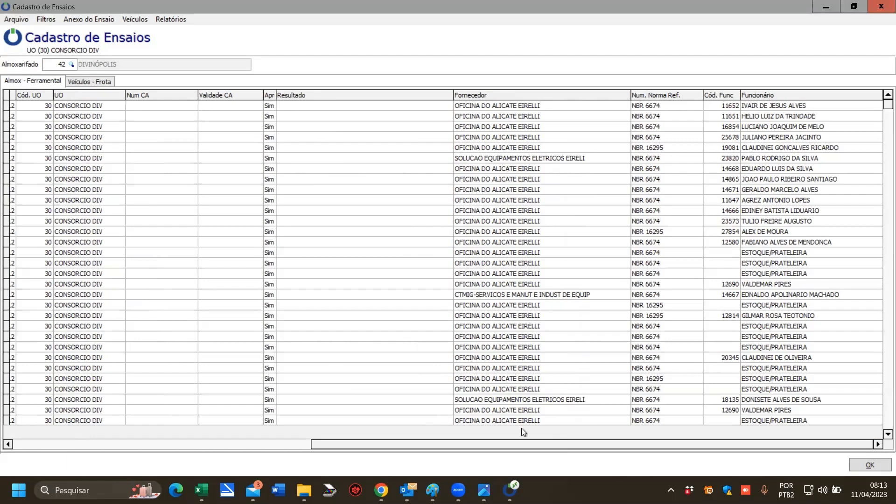
left_click(772, 245)
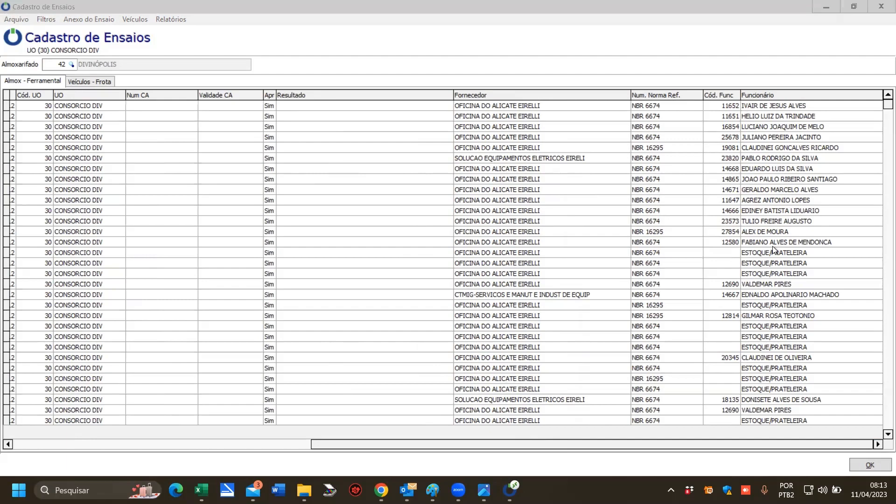
left_click(780, 255)
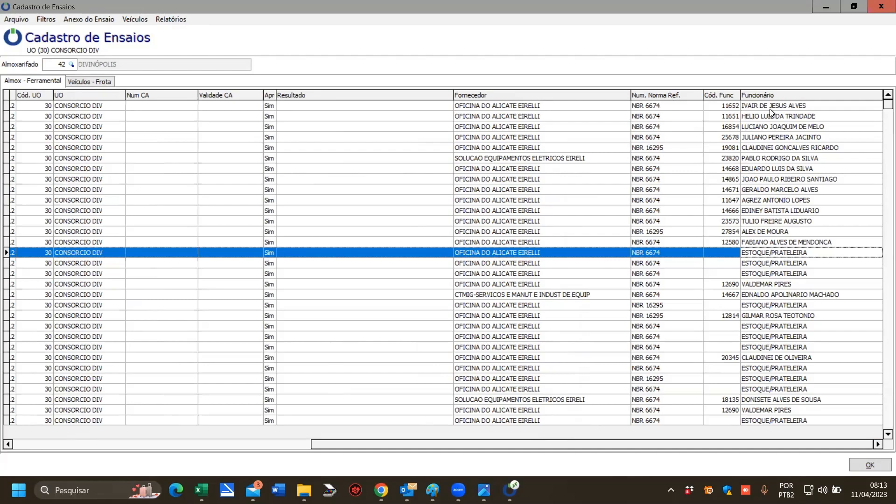
left_click(124, 443)
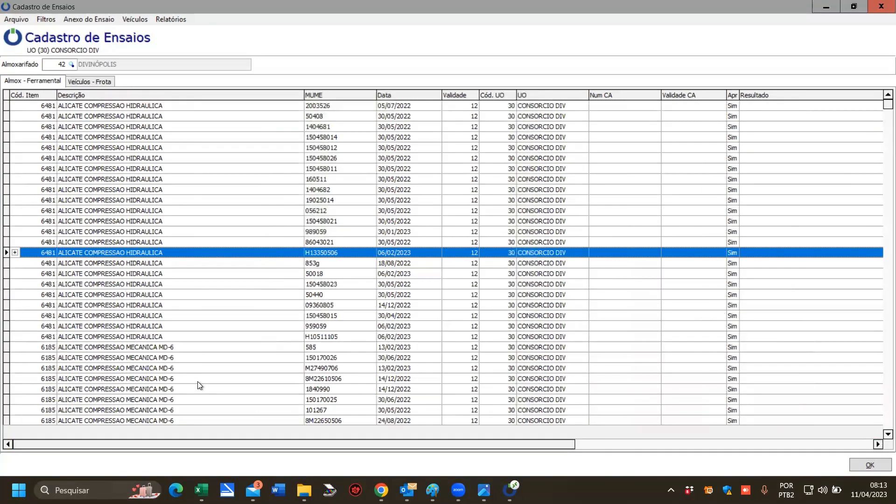
Start a new test record for item 9451 with MUME 87548497.
left_click(10, 22)
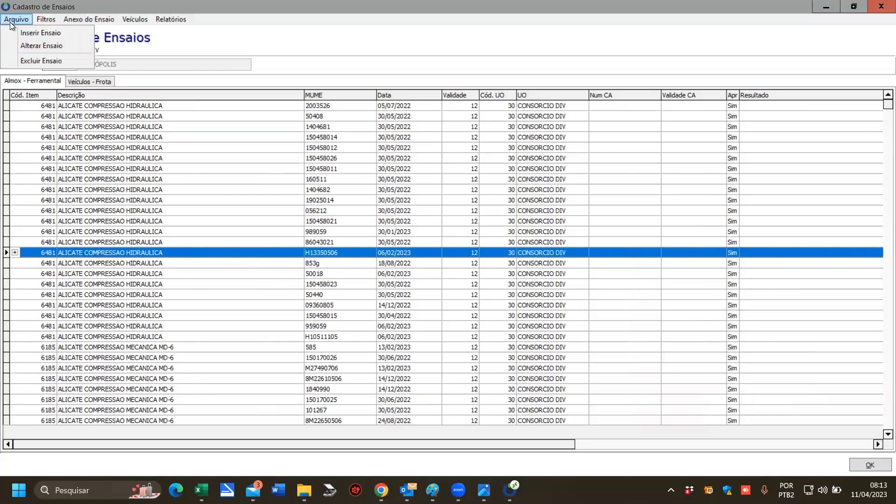
left_click(46, 32)
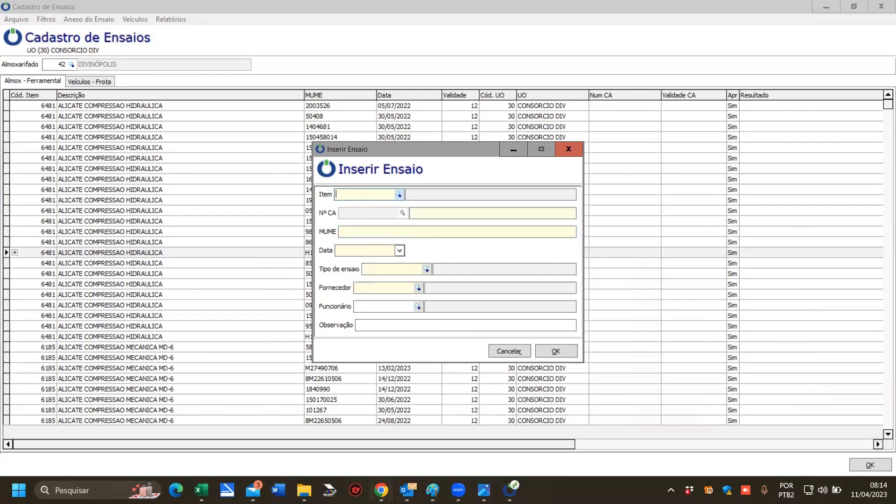
mouse_move(381, 490)
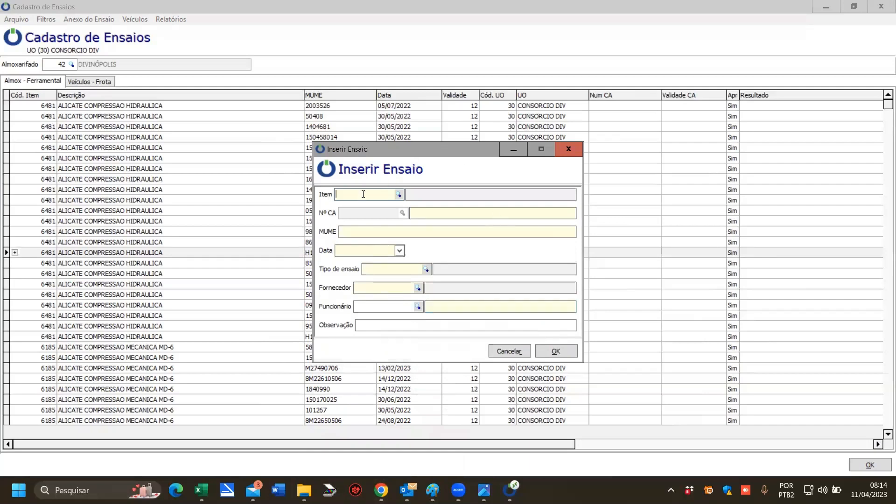
type("9451")
key("Tab")
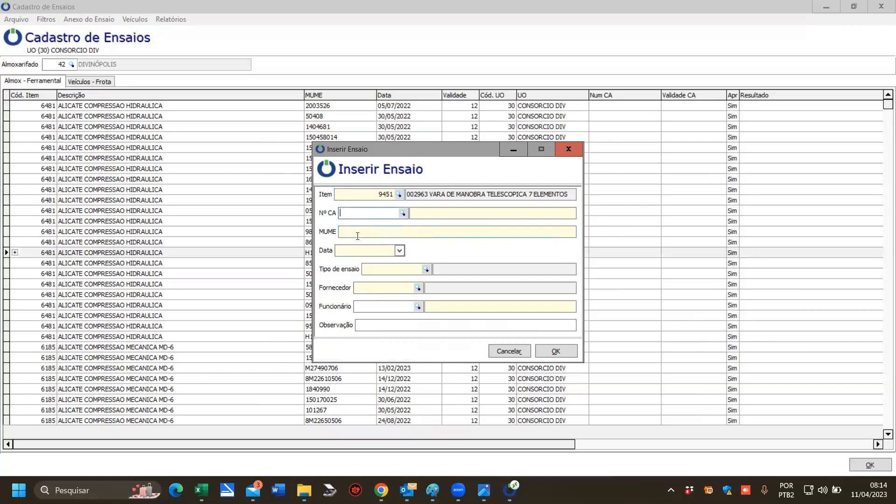
left_click(357, 235)
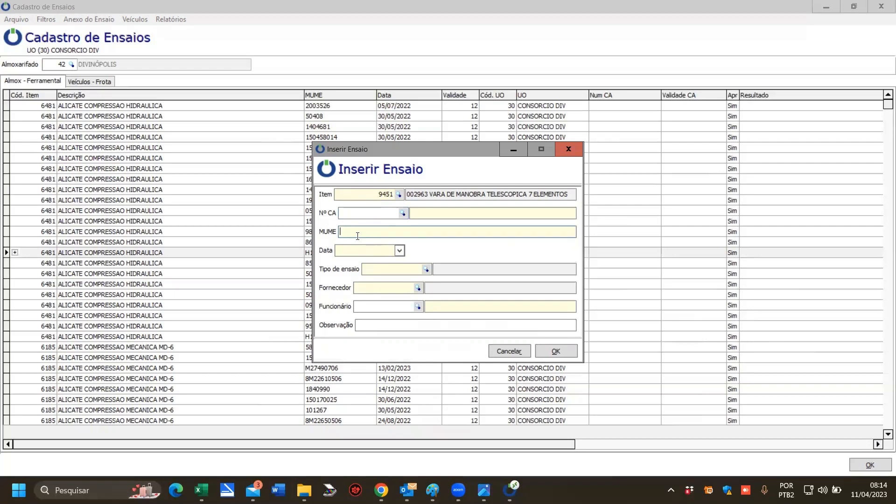
type("87548497")
Set the new test's date to 07/04/2023.
left_click(399, 251)
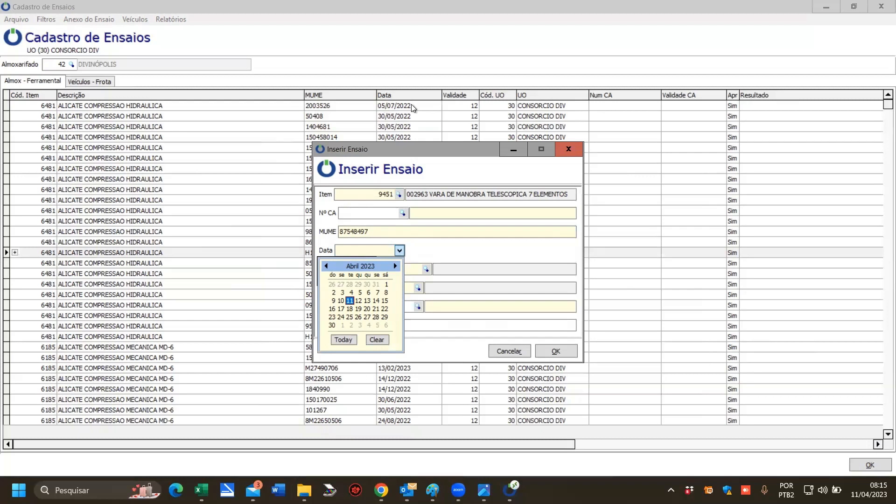
left_click(378, 293)
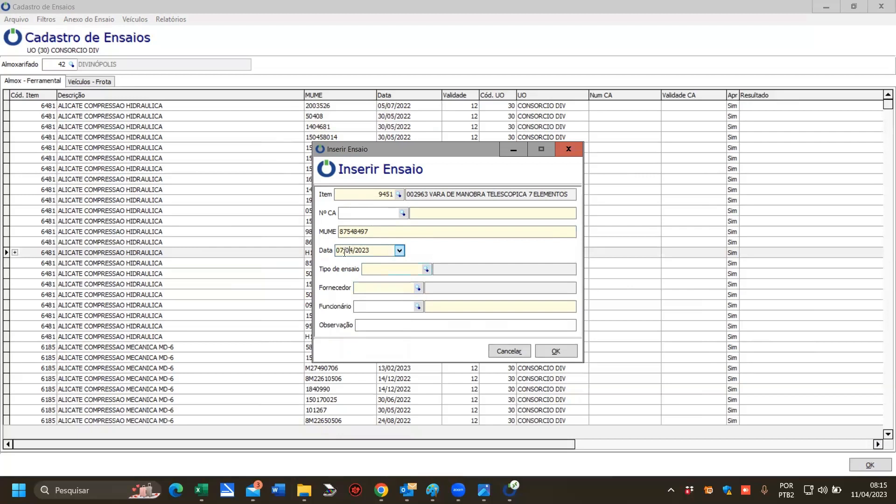
left_click(362, 249)
Look through the available test types and choose DIELÉTRICO ANUAL as the new record's Tipo de ensaio.
left_click(427, 269)
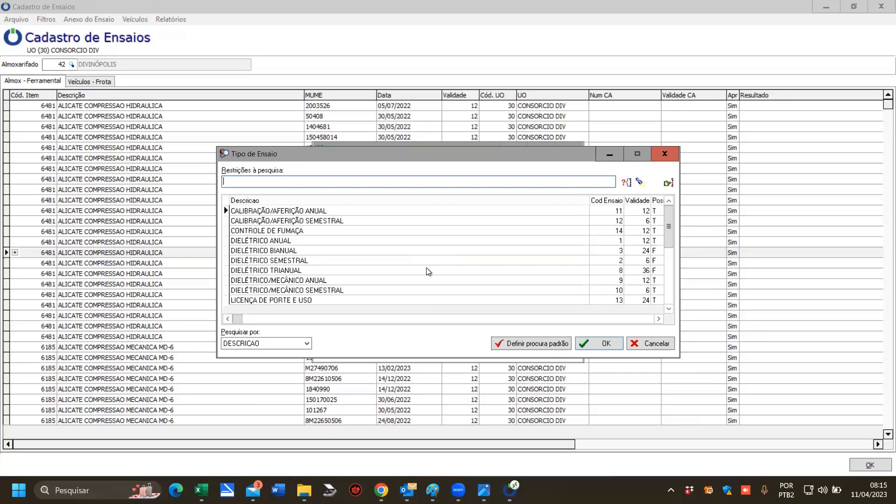
left_click(429, 271)
scroll(429, 275, "down", 4)
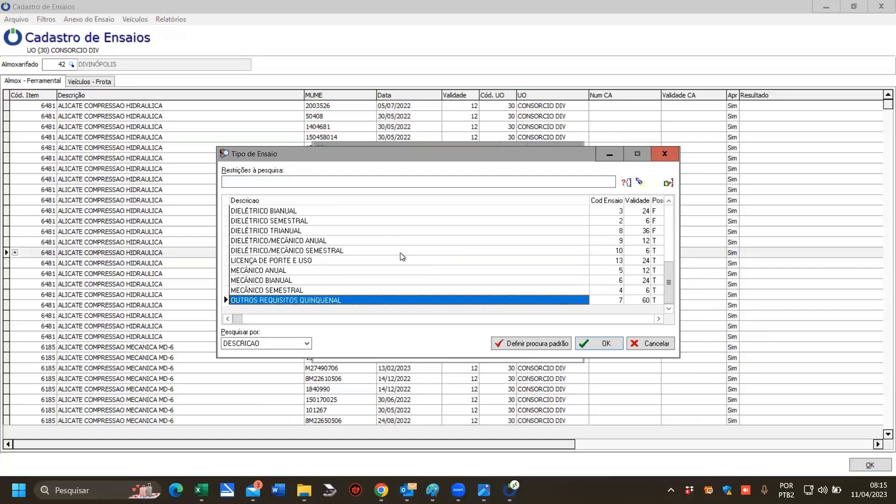
key("Up")
key("Up")
key("Up")
key("Up")
key("Up")
key("Up")
key("Up")
key("Up")
key("Up")
key("Up")
key("Up")
key("Up")
key("Up")
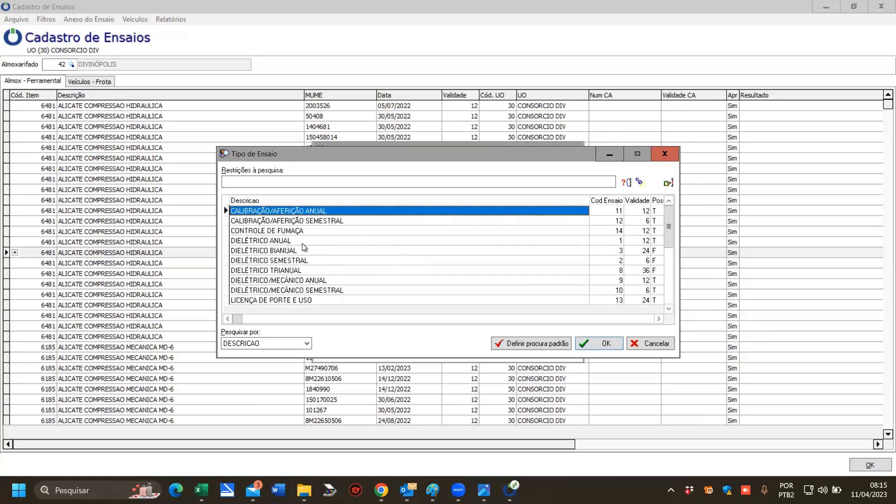
double_click(260, 241)
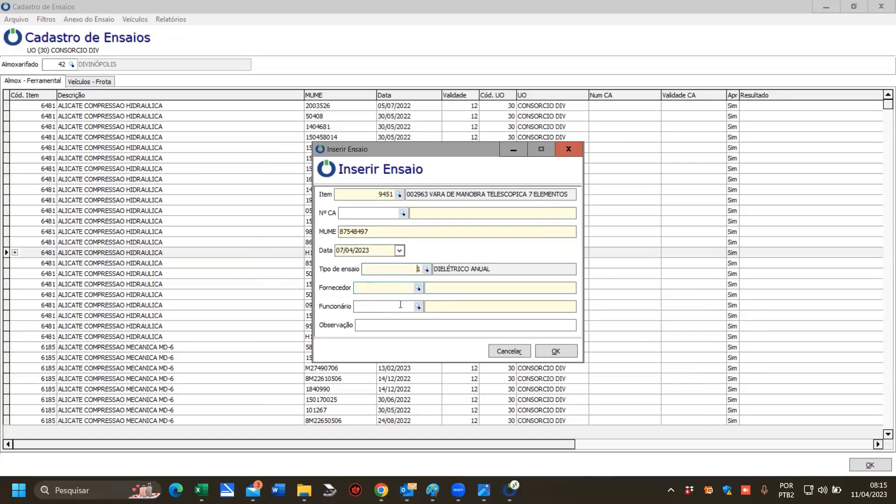
Set the supplier to code 19760, leave employee and observation blank, and save the test record, closing the insert form.
left_click(403, 288)
type("19760")
key("Tab")
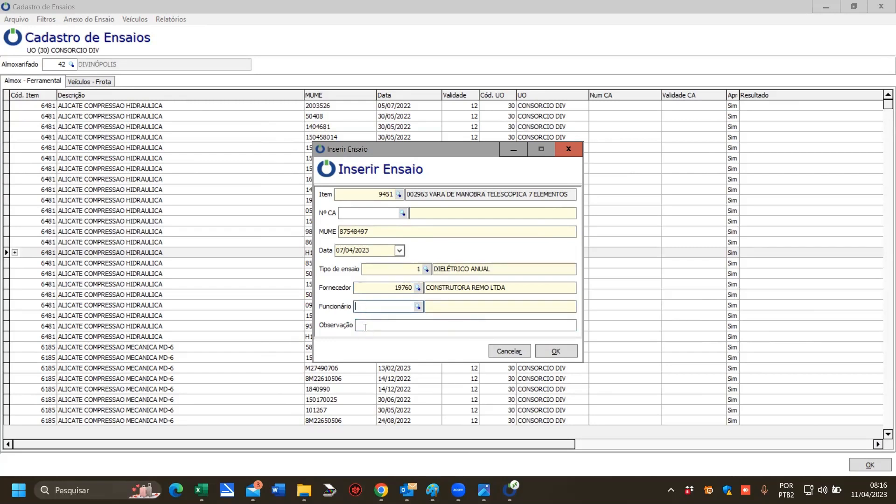
left_click(371, 326)
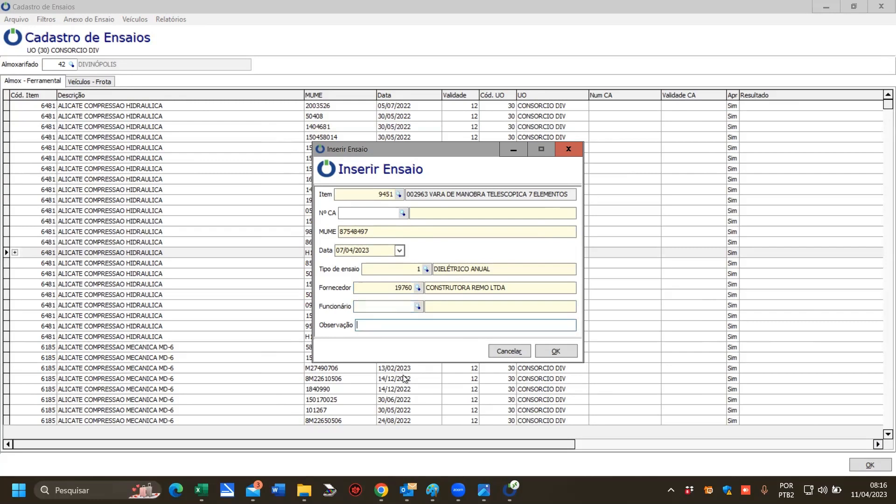
left_click(372, 308)
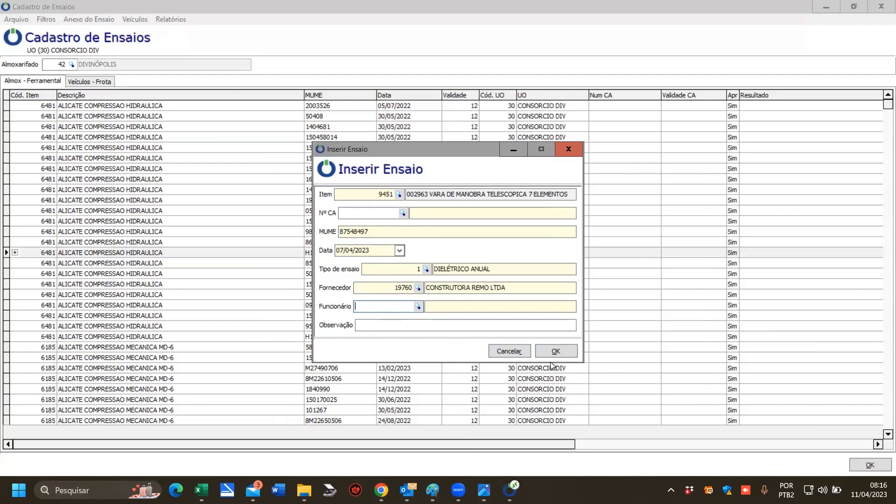
left_click(563, 353)
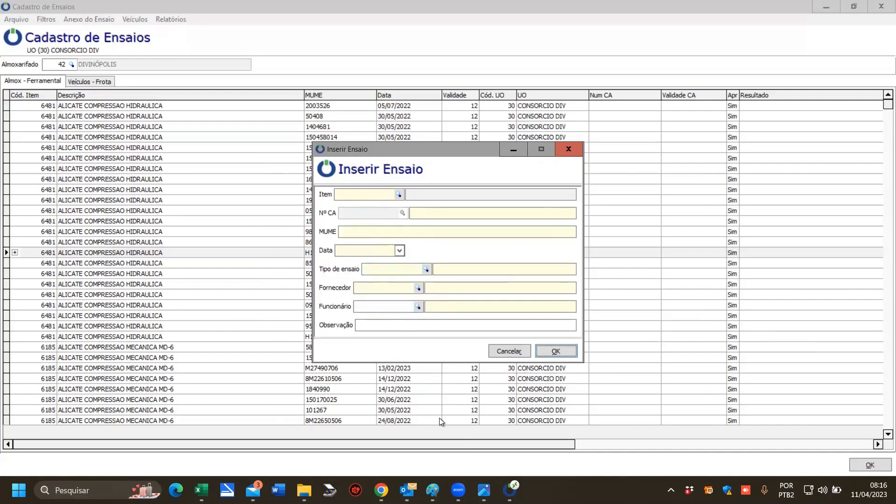
left_click(519, 352)
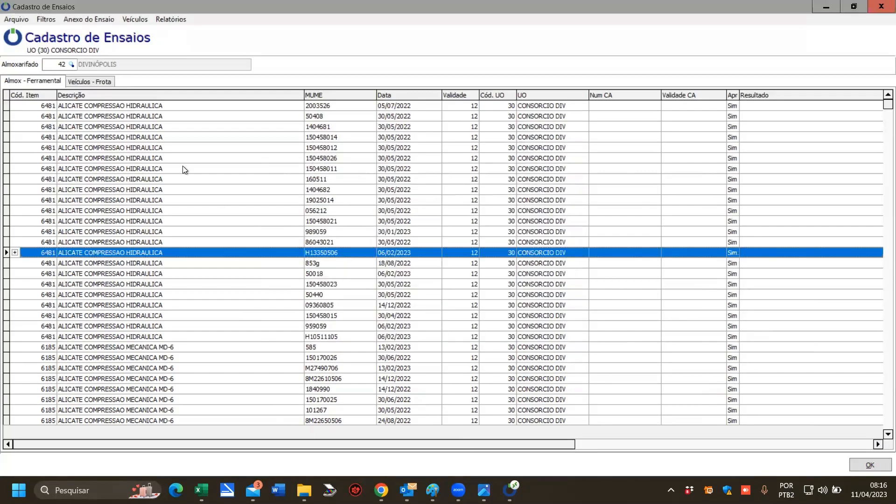
Filter the test records by the description VARA DE MANOBRA TELESCOPICA 7 ELEMENTOS.
left_click(52, 94)
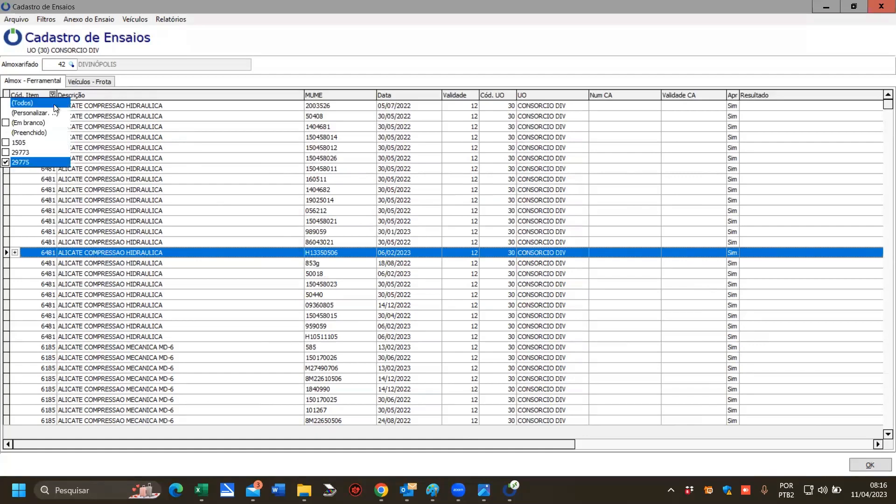
left_click(300, 94)
left_click_drag(300, 123, 294, 240)
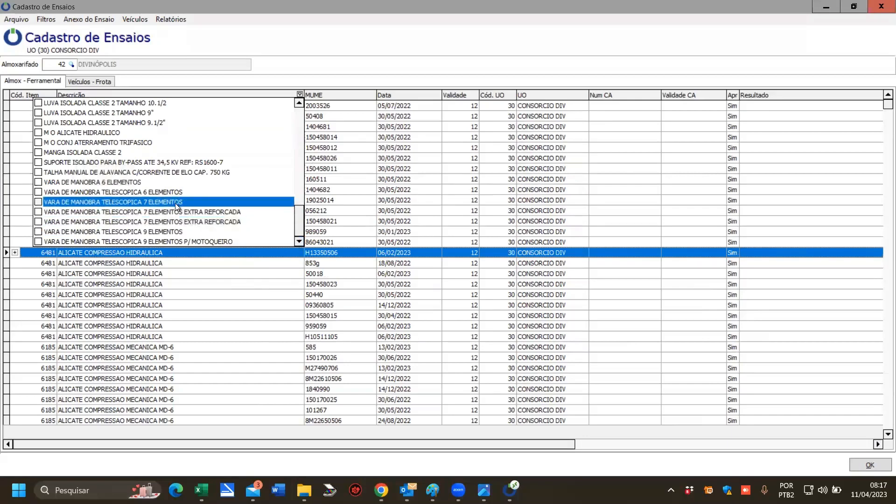
left_click(175, 203)
left_click(281, 368)
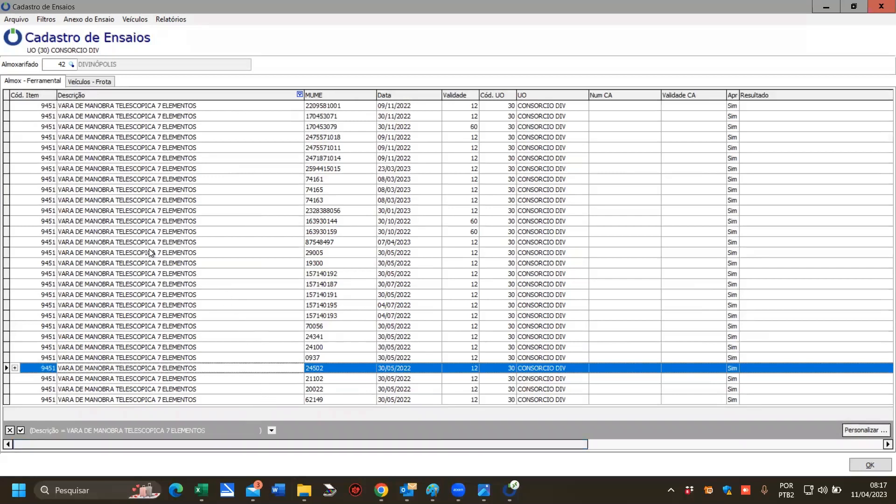
Check the supplier and employee columns of test record 87548497, and sort the filtered test records by MUME in ascending order.
left_click(351, 242)
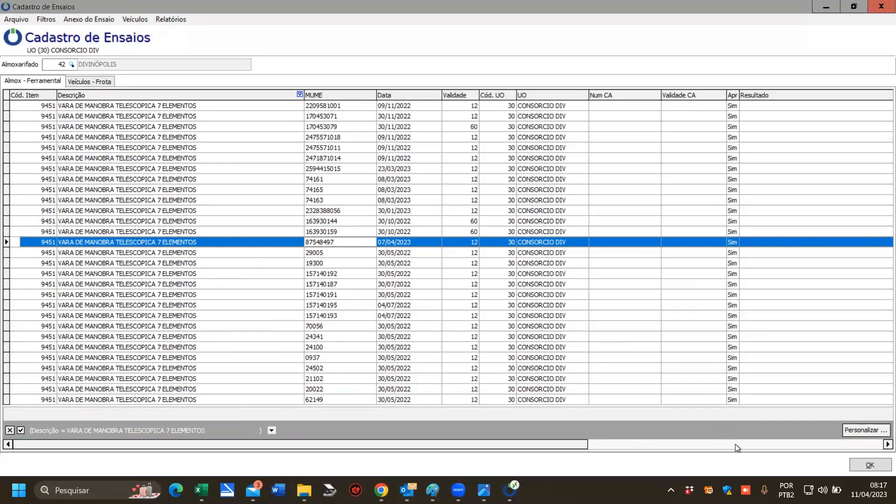
left_click(760, 445)
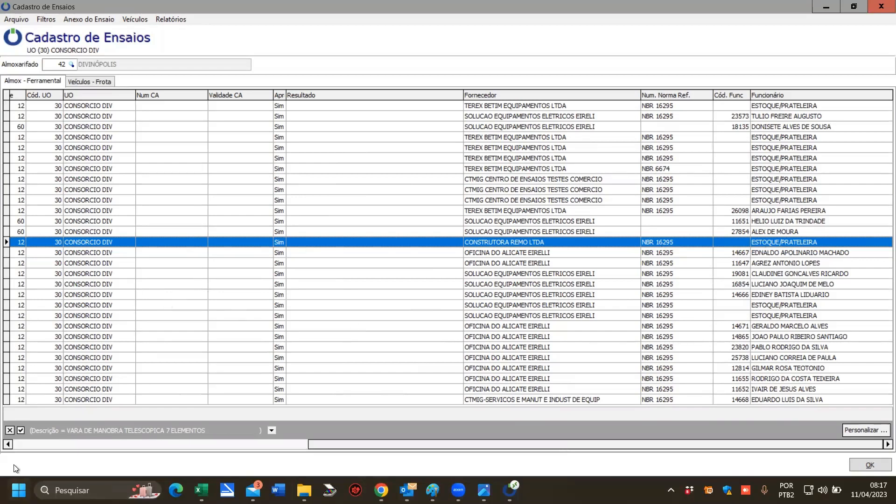
left_click(21, 444)
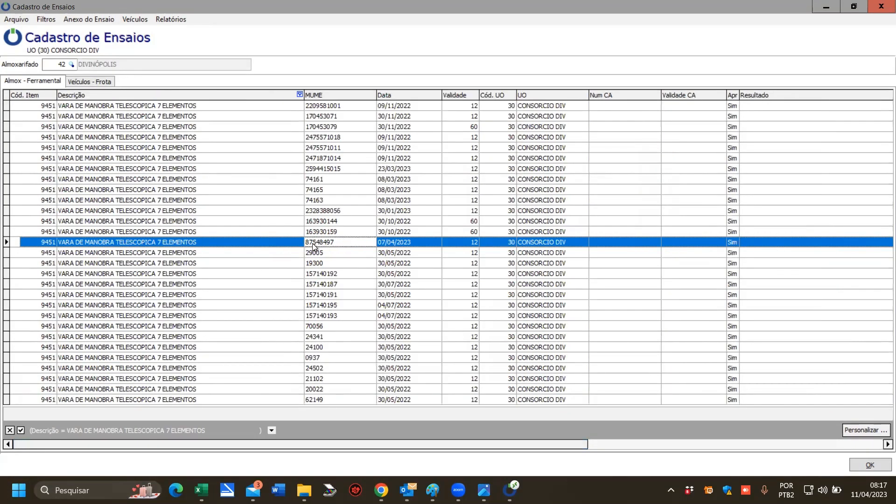
left_click(373, 95)
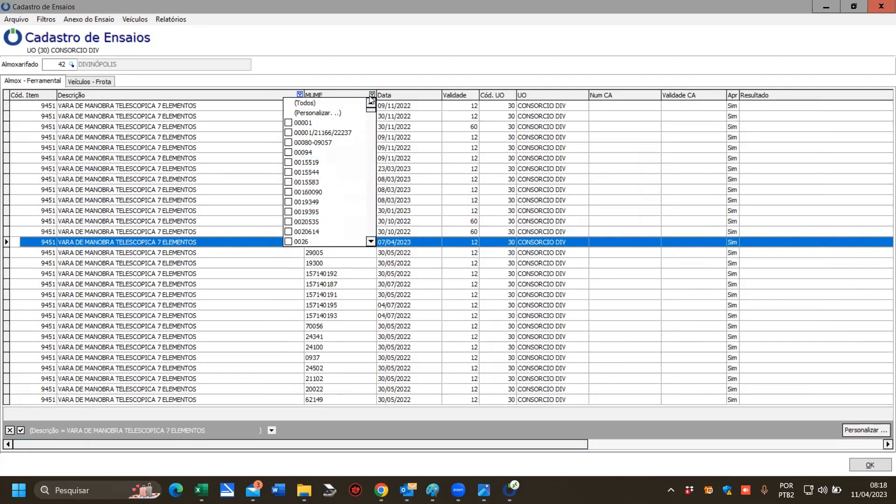
left_click(348, 93)
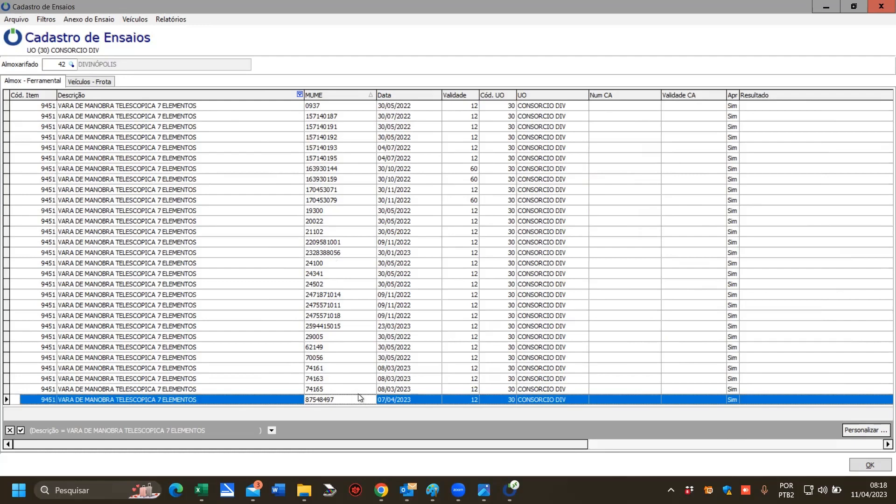
Edit test record 87548497 to assign an employee found by first name, save the change and check its employee column.
left_click(230, 399)
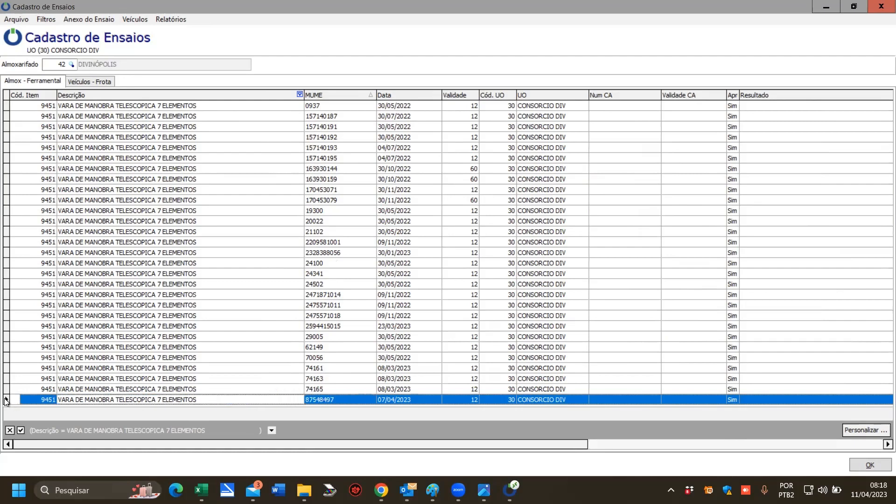
left_click(18, 21)
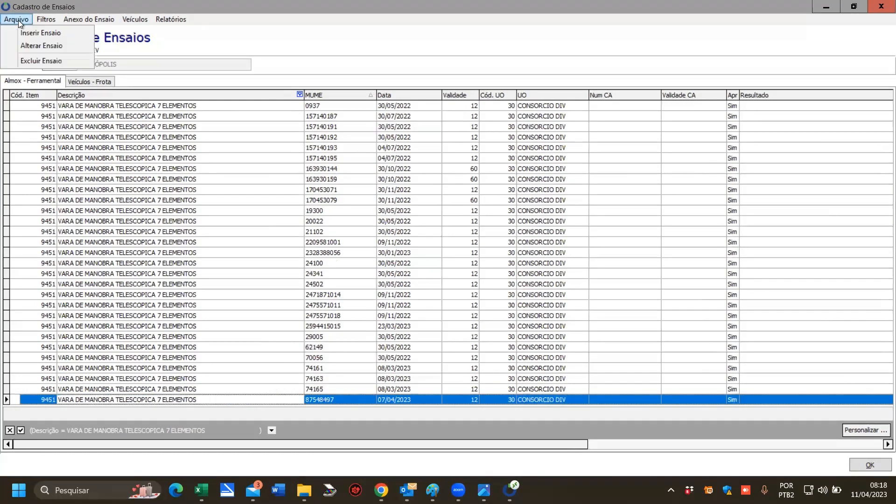
left_click(40, 46)
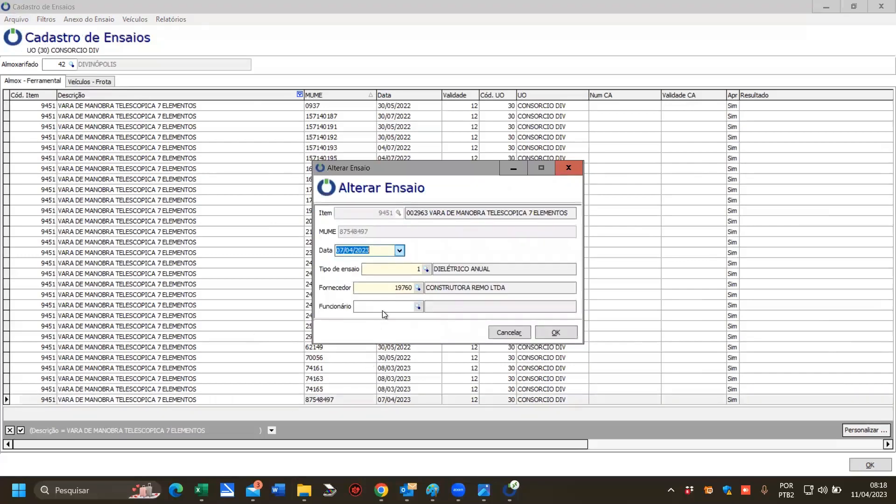
left_click(387, 308)
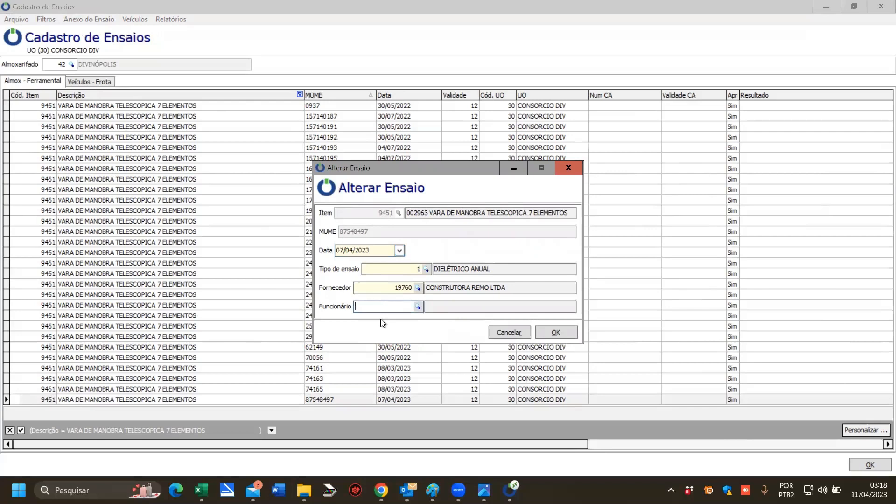
left_click(419, 307)
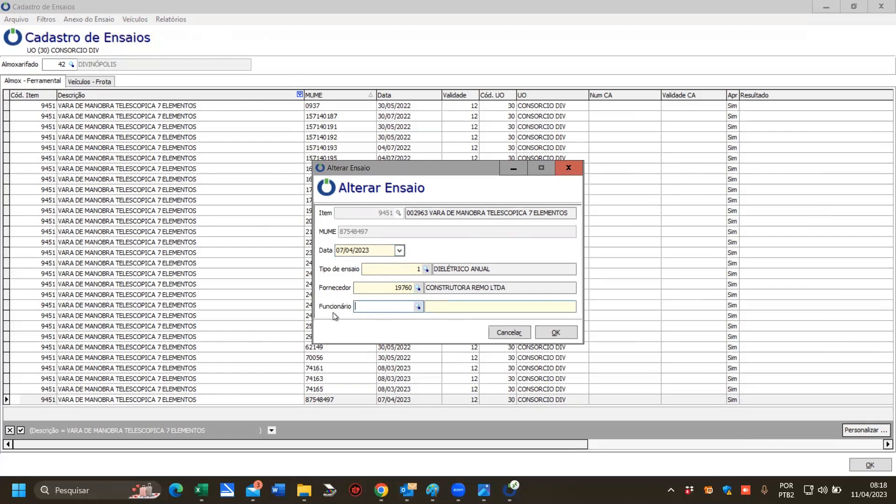
type("EDUardo")
key("Tab")
double_click(282, 241)
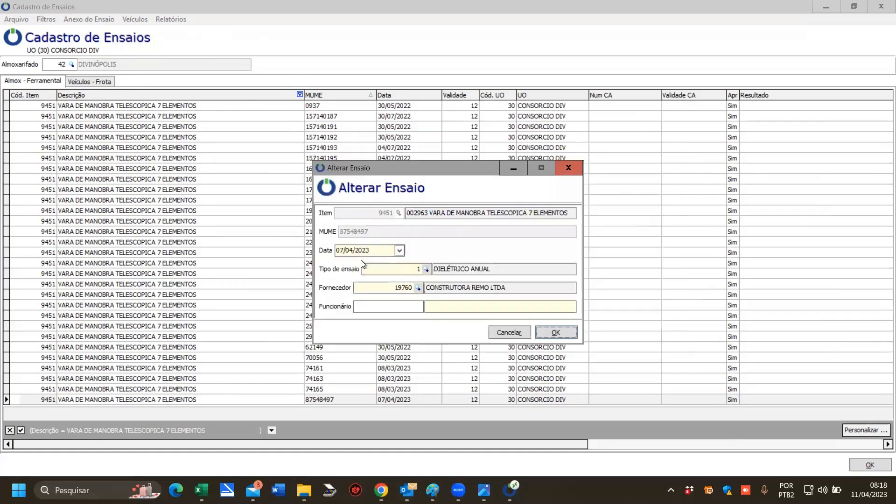
left_click(554, 334)
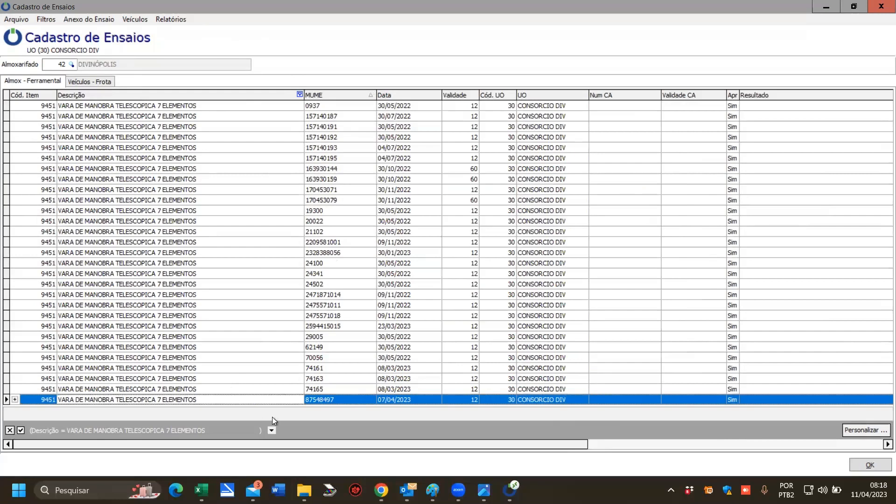
left_click(807, 444)
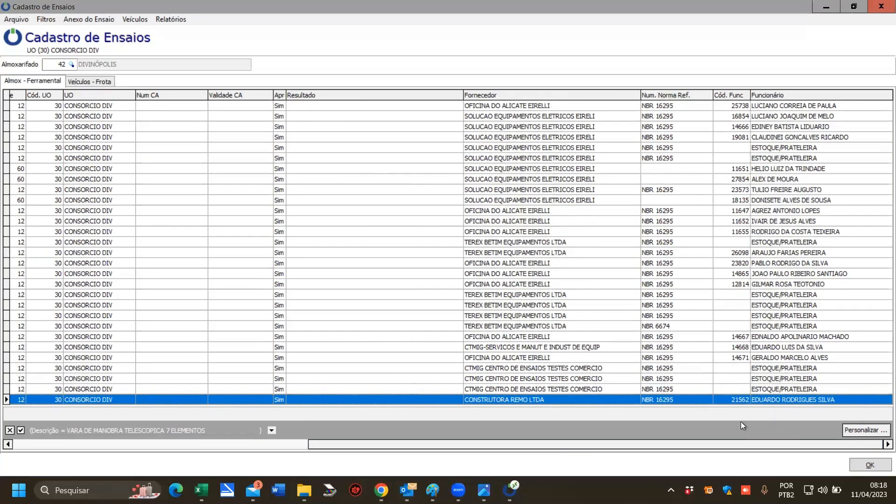
left_click(94, 444)
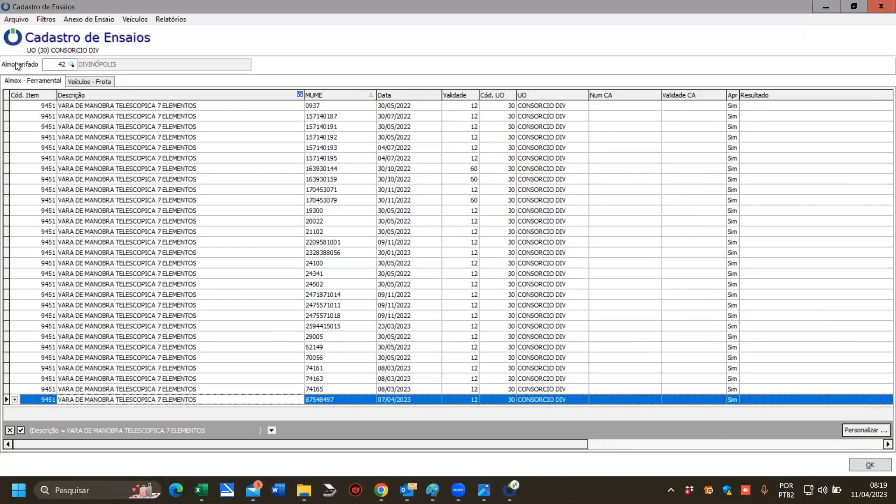
Delete the test record with MUME 87548497 and confirm the deletion.
left_click(335, 399)
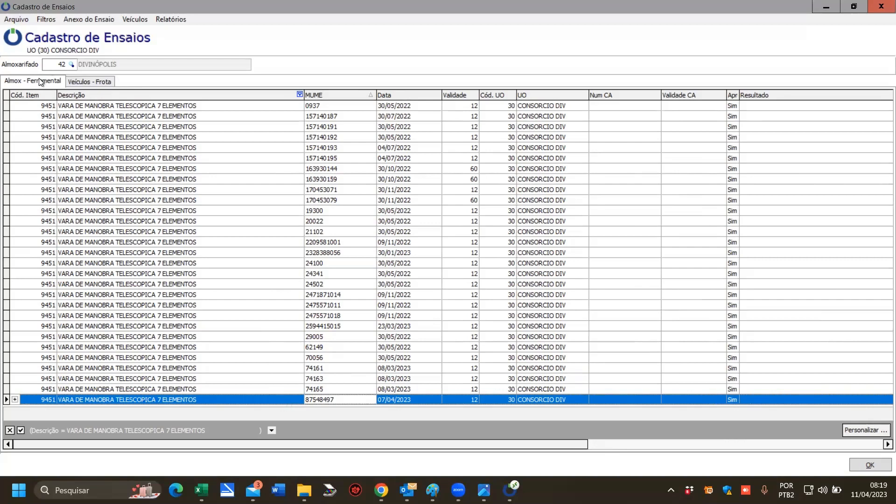
left_click(23, 20)
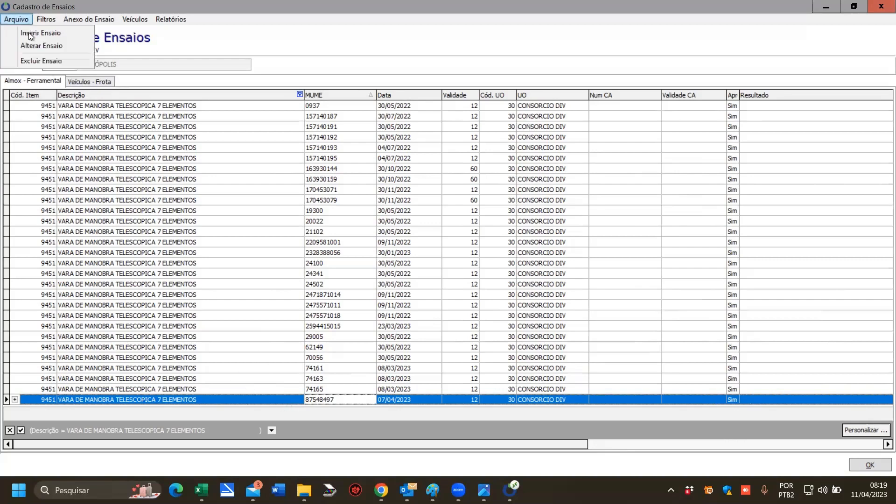
left_click(35, 62)
left_click(482, 244)
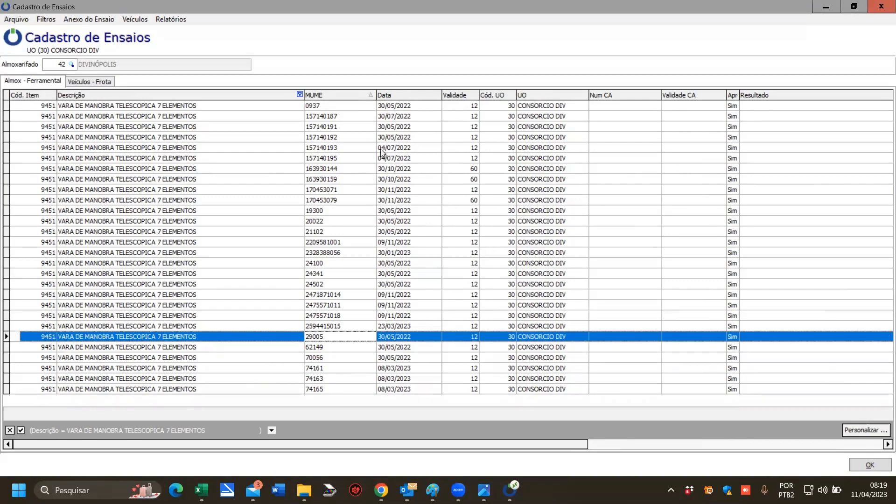
Look over the record, unit filter and attachment commands available for the test record with MUME 157140187.
left_click(337, 119)
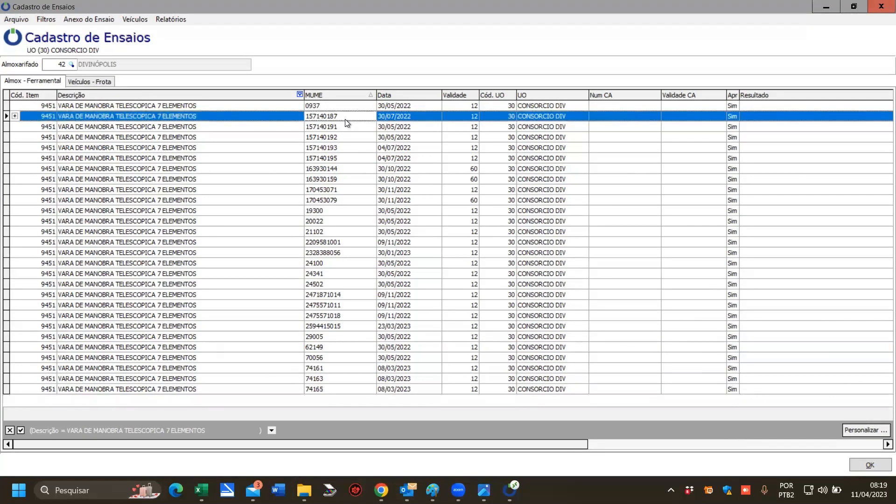
left_click(19, 22)
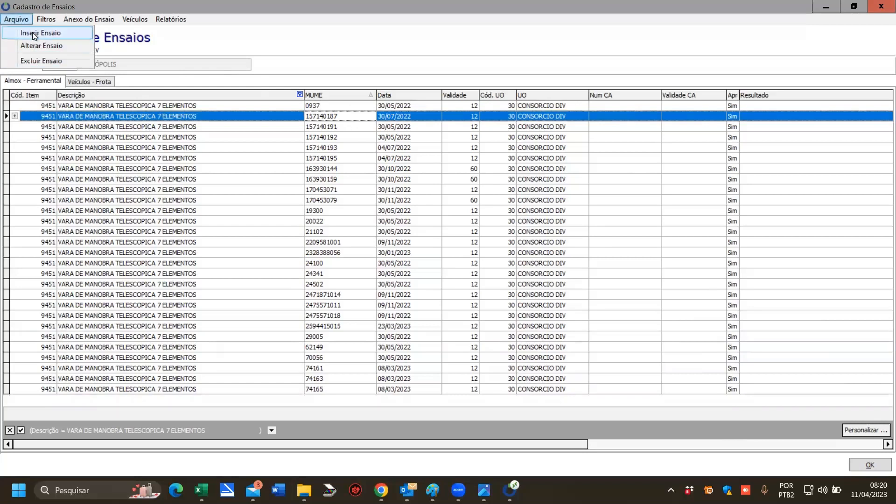
mouse_move(40, 17)
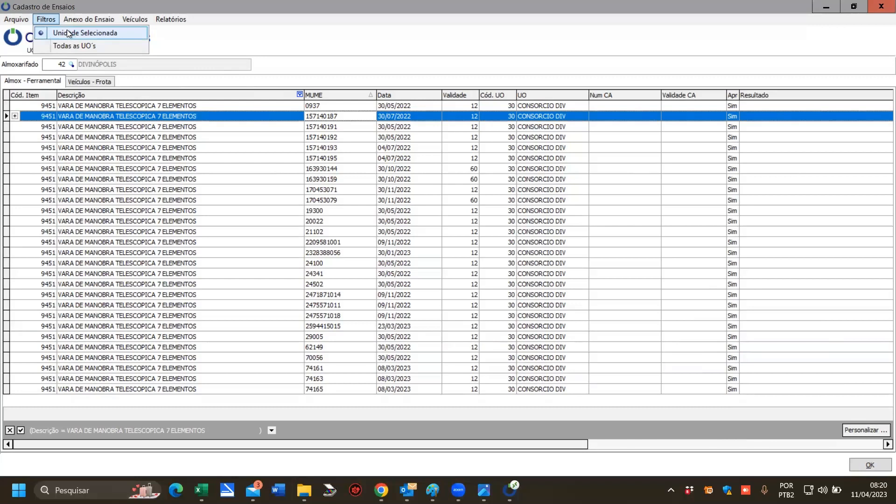
mouse_move(81, 19)
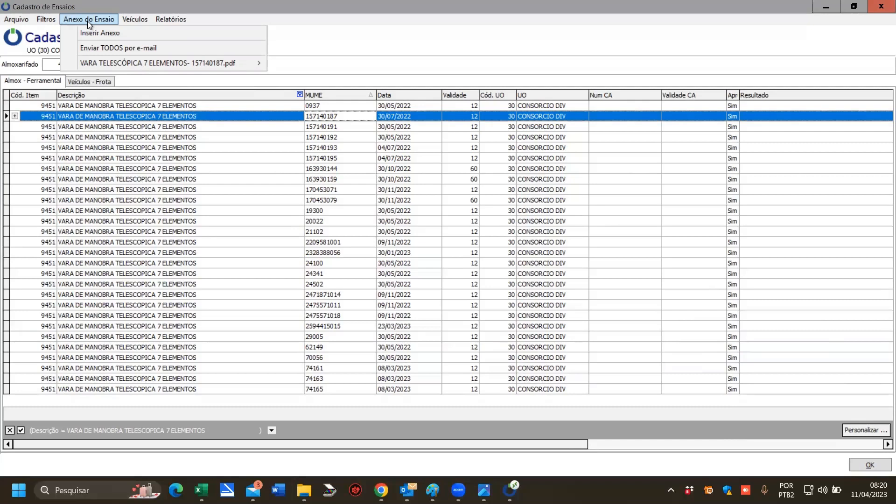
left_click(299, 199)
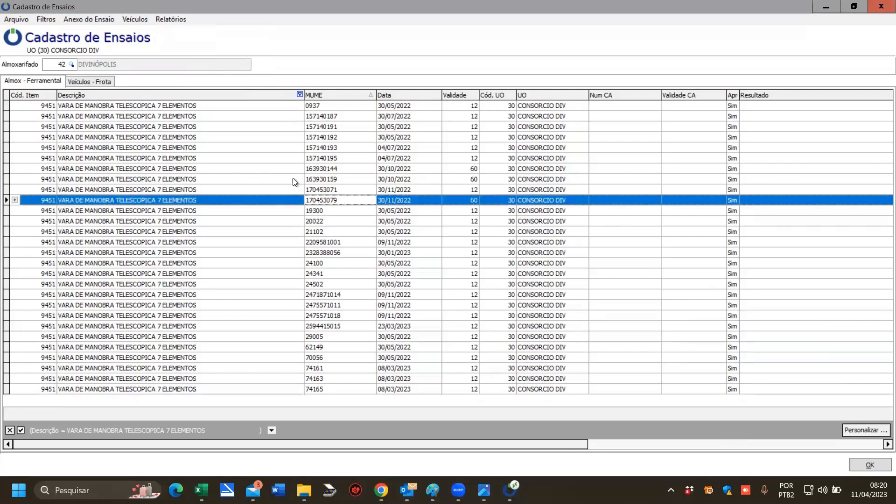
Open the PDF attached to the test record with MUME 157140192 for viewing.
left_click(315, 134)
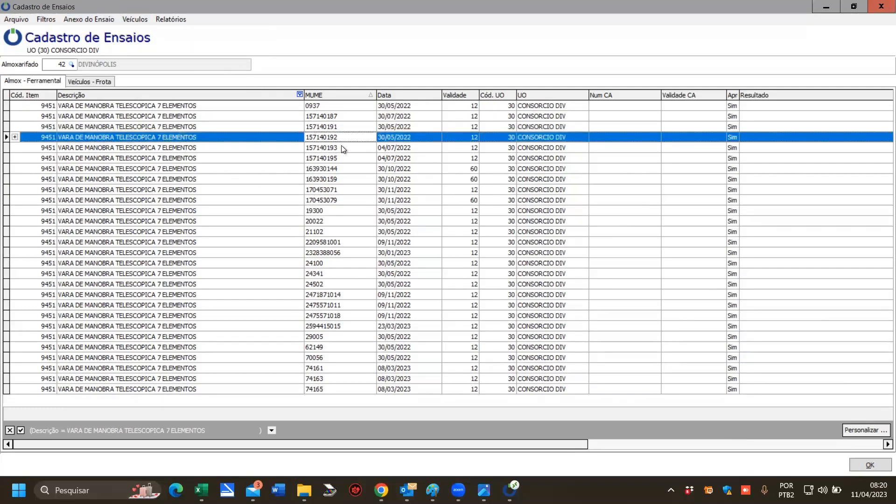
left_click(372, 95)
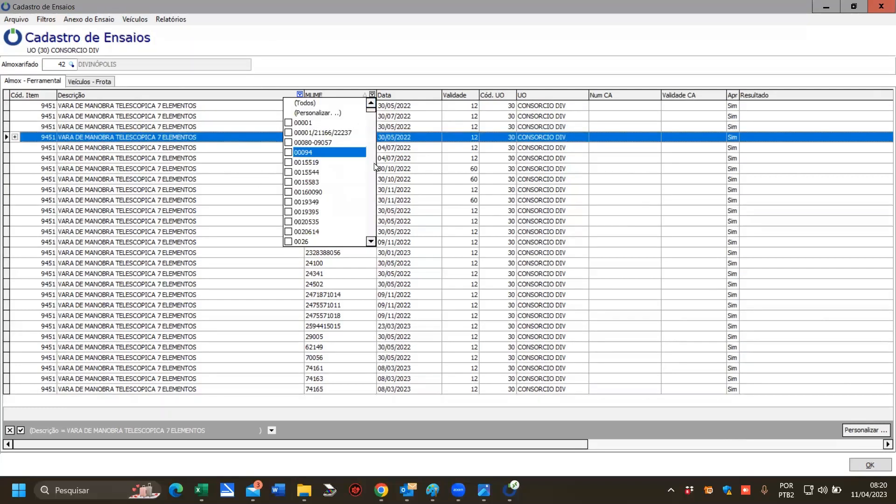
left_click(416, 172)
left_click(416, 172)
left_click(332, 139)
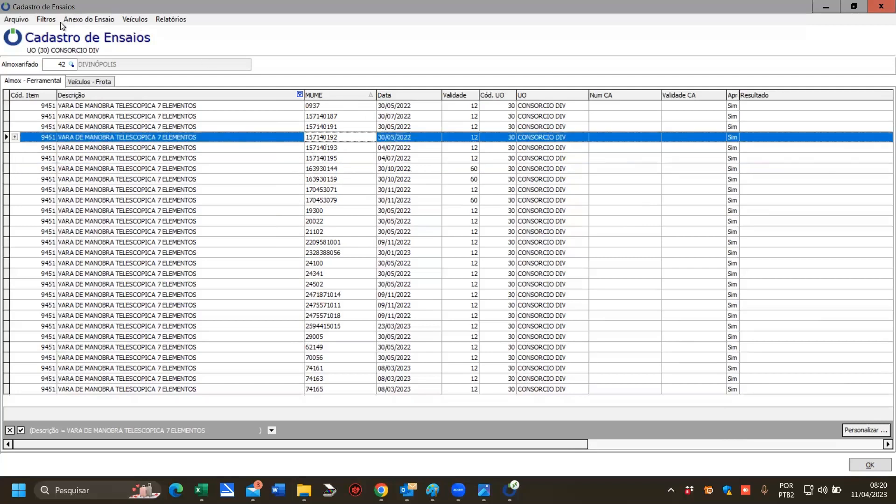
left_click(72, 21)
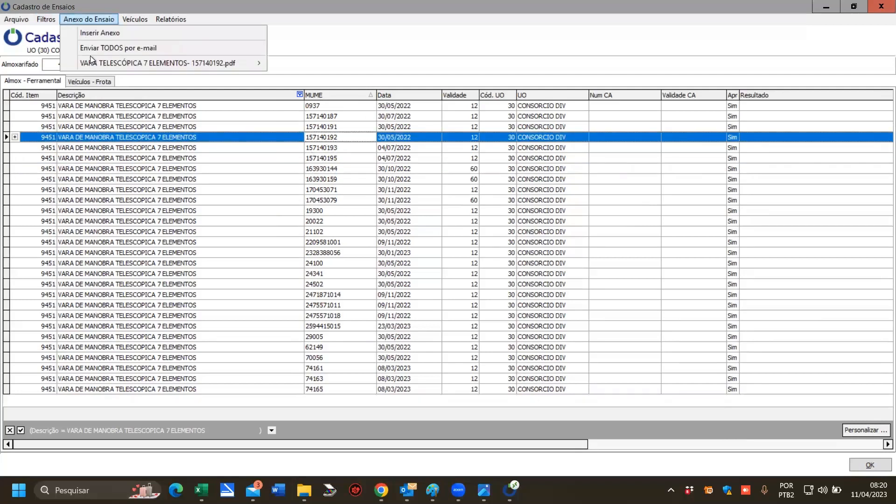
mouse_move(89, 61)
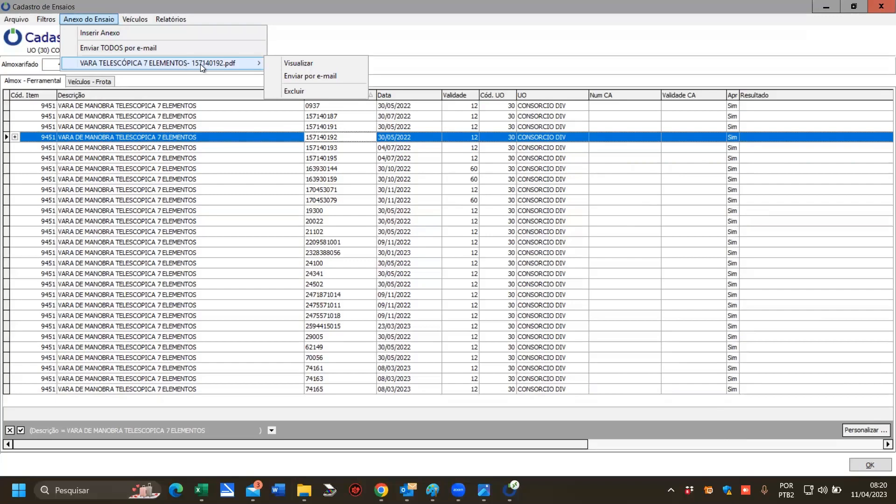
left_click(317, 63)
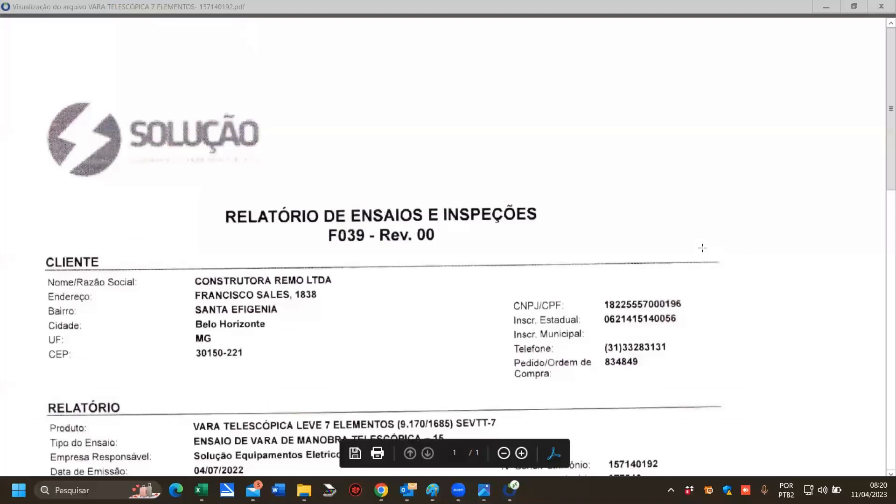
Read through the attached test report's client, report and inspection sections, and close the viewer.
scroll(756, 406, "down", 2)
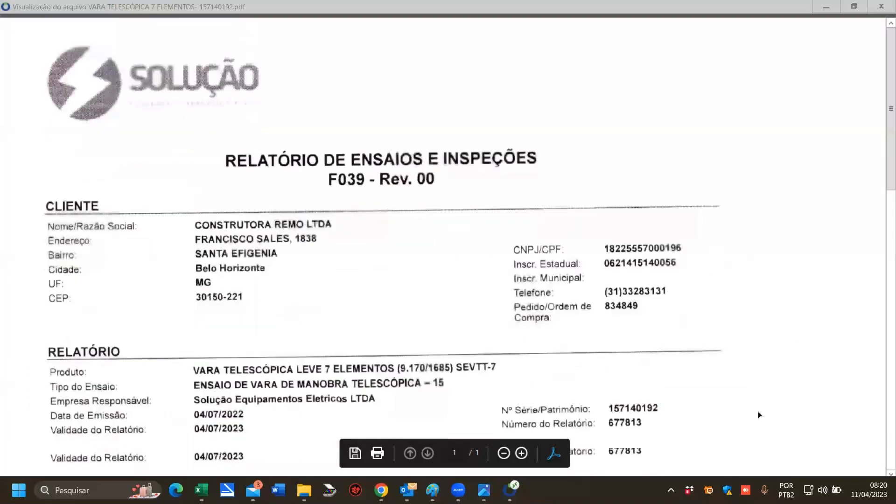
left_click(758, 414)
left_click(777, 339)
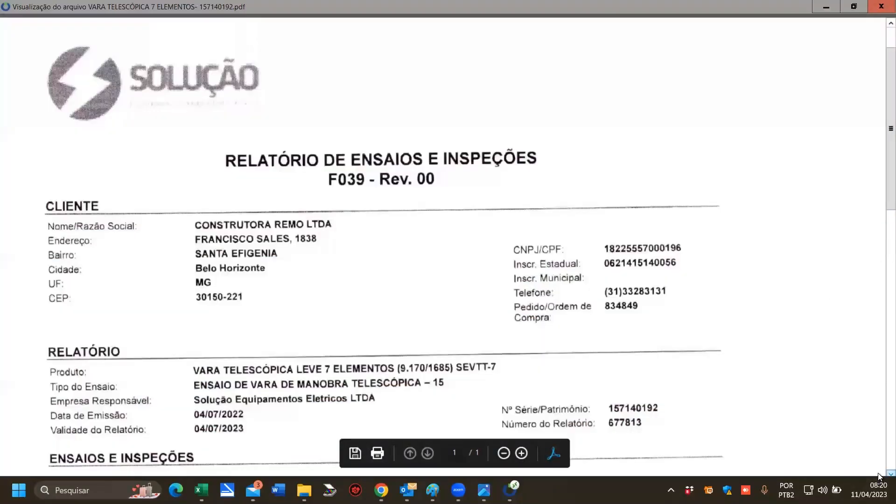
scroll(879, 476, "down", 1)
scroll(879, 477, "down", 2)
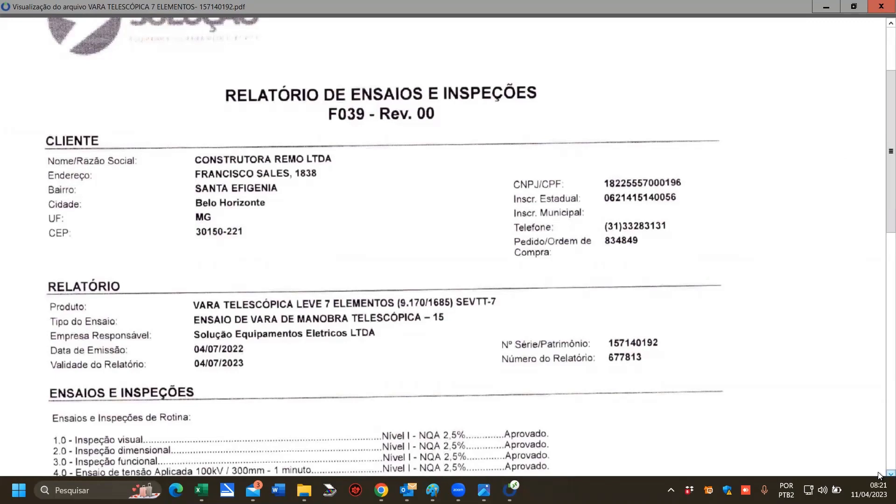
left_click(881, 6)
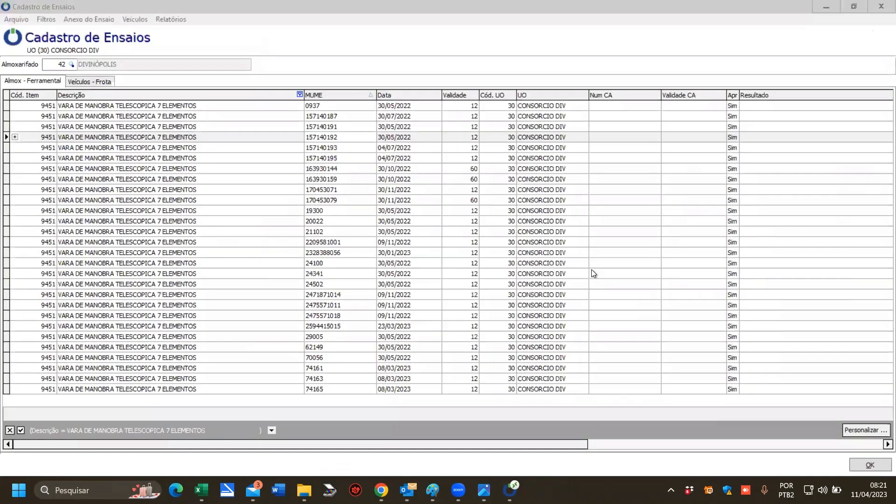
Select the test record with MUME 0937 and start inserting an attachment for it.
left_click(456, 425)
left_click(332, 149)
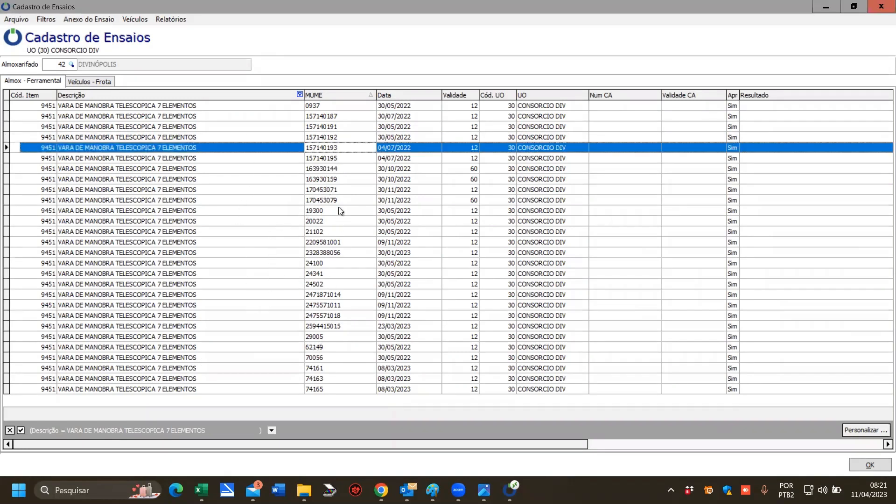
left_click(320, 105)
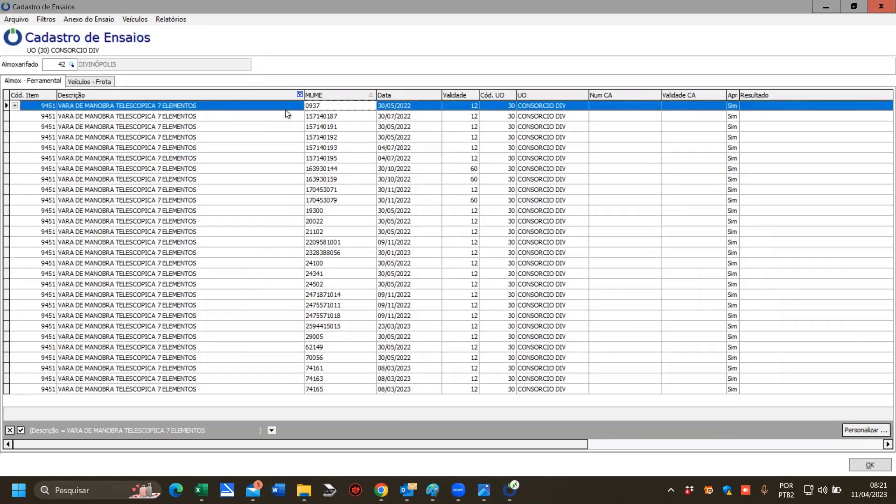
left_click(85, 20)
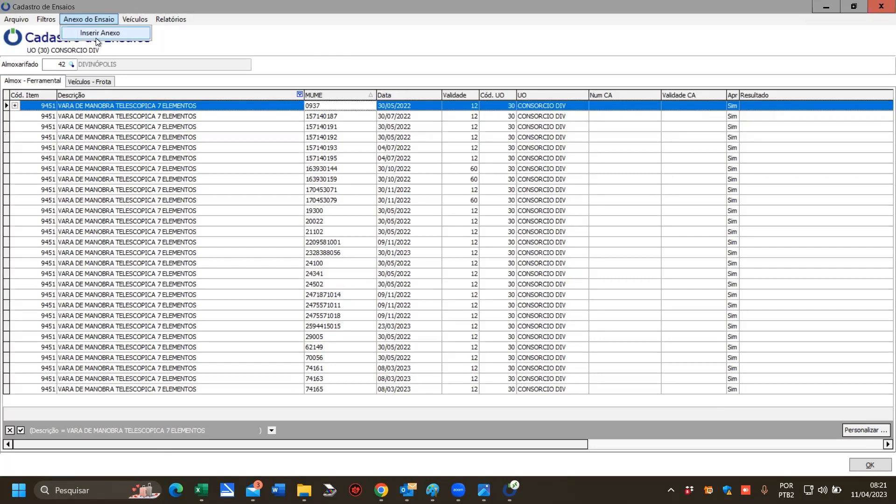
left_click(352, 104)
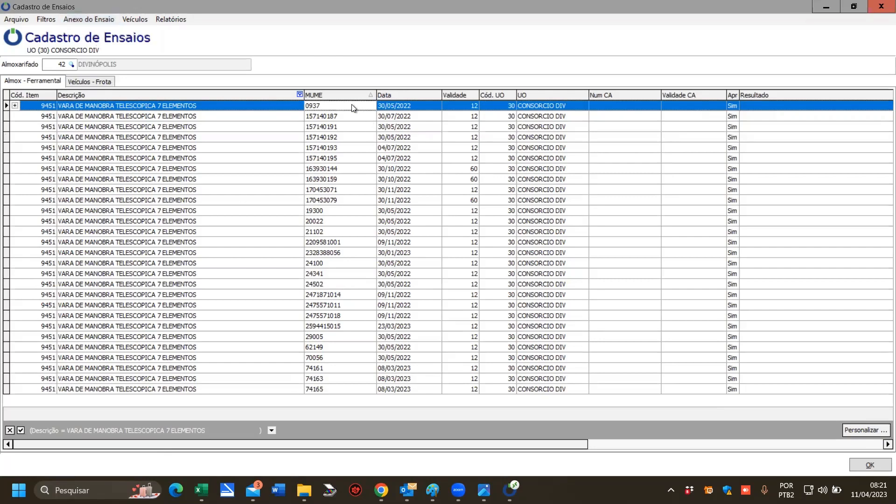
left_click(77, 21)
left_click(83, 34)
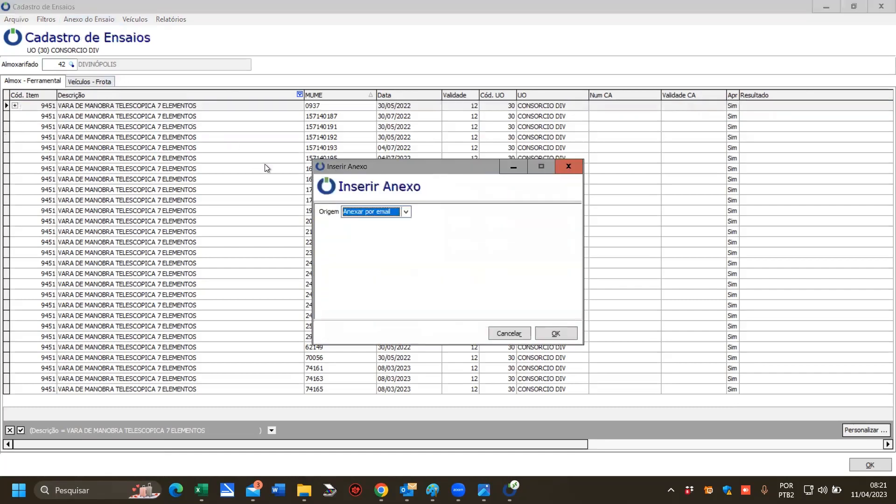
Look at the fields offered for the Arquivo em disco attachment origin, and return the origin to Anexar por email.
left_click(407, 212)
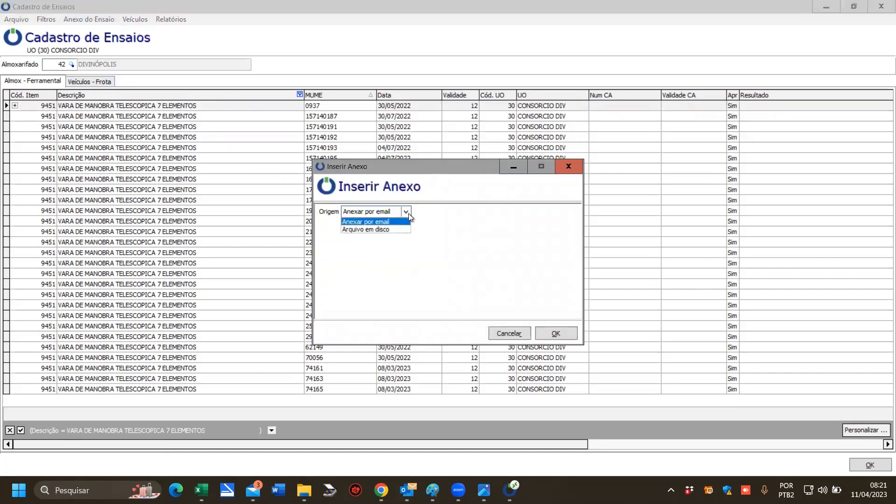
left_click(392, 229)
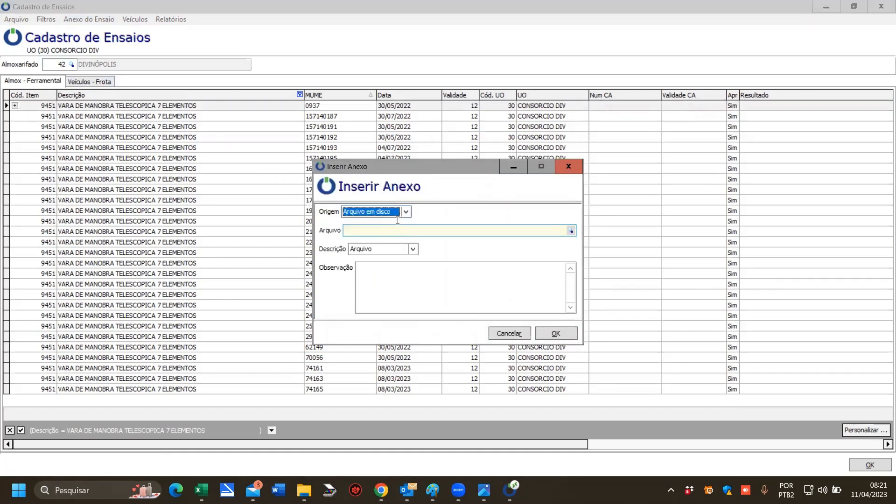
left_click(406, 211)
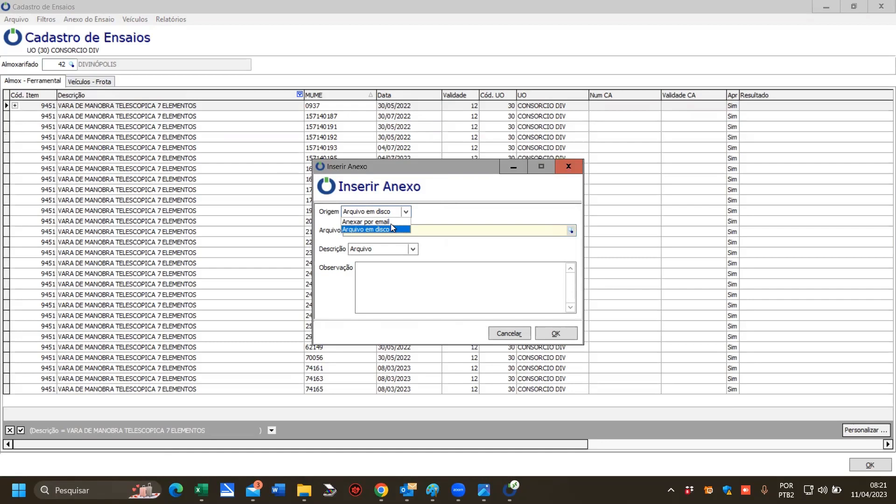
left_click(390, 223)
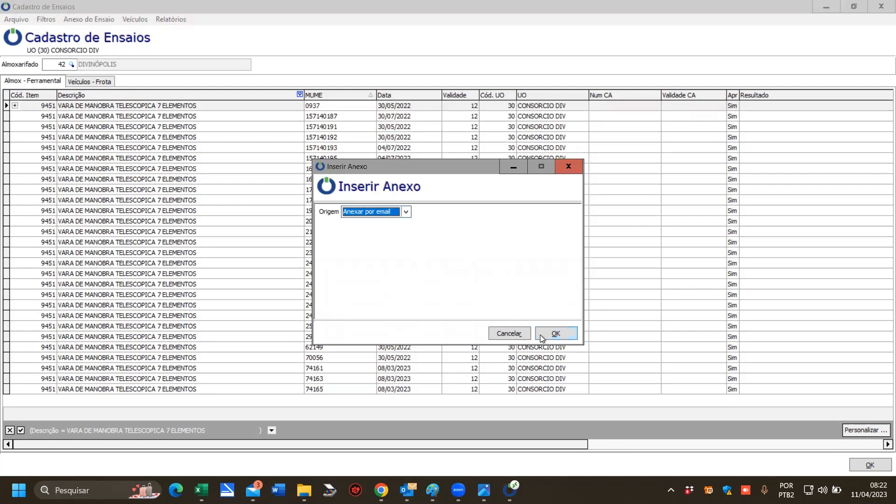
Submit the attachment request with Anexar por email as the origin and acknowledge the notice.
left_click(382, 213)
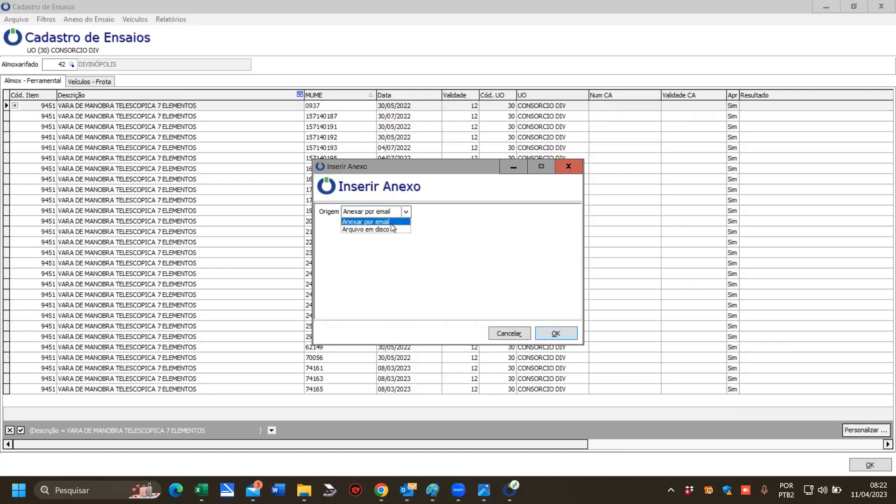
left_click(391, 223)
left_click(566, 334)
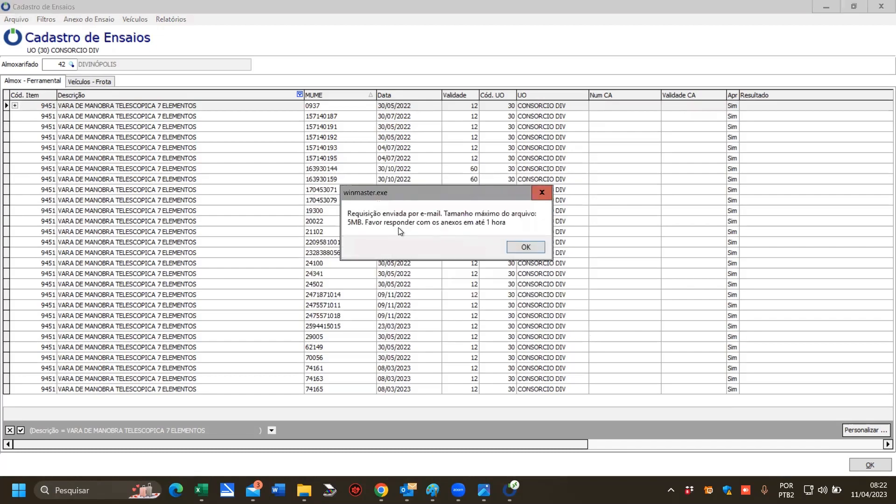
left_click(525, 248)
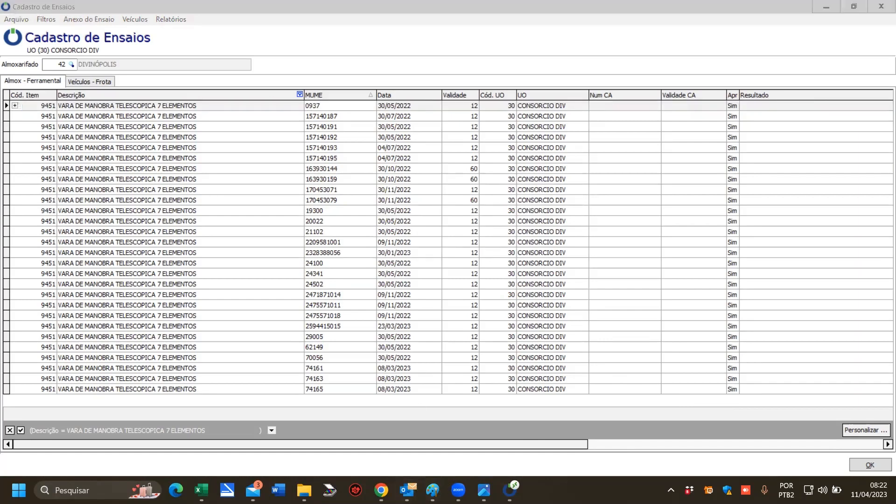
Switch to Outlook and open today's "Solicitação de anexo - Cadastro de Ensaios" e-mail from Winmaster Anexos.
mouse_move(407, 490)
left_click(385, 421)
key("super+Up")
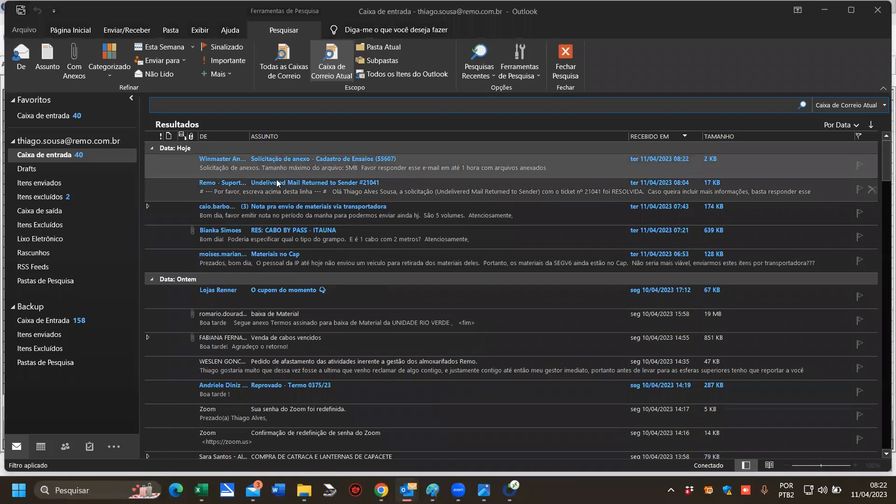
double_click(486, 156)
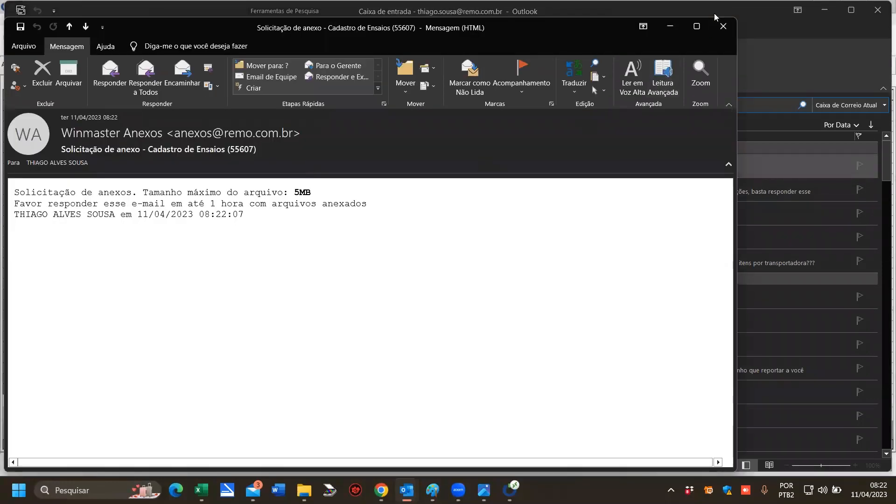
Reply to the attachment request with maxresdefault.jpg attached, send it, and return to Cadastro de Ensaios.
left_click(110, 72)
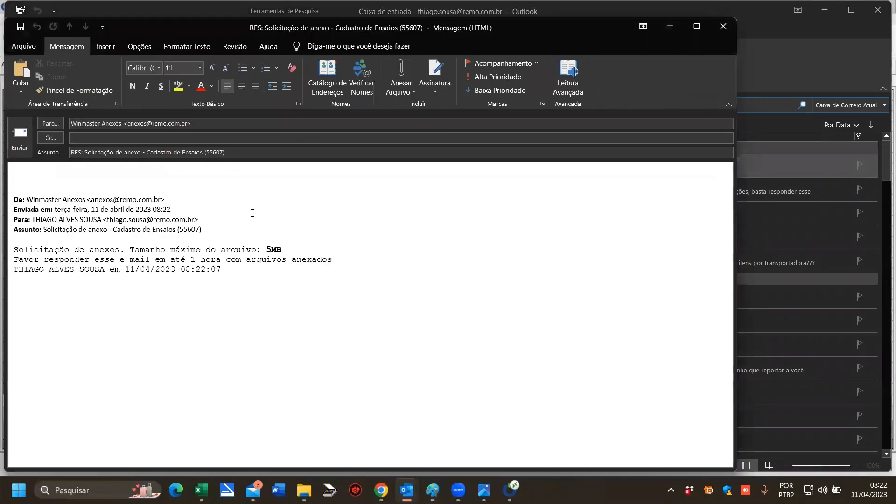
left_click(401, 74)
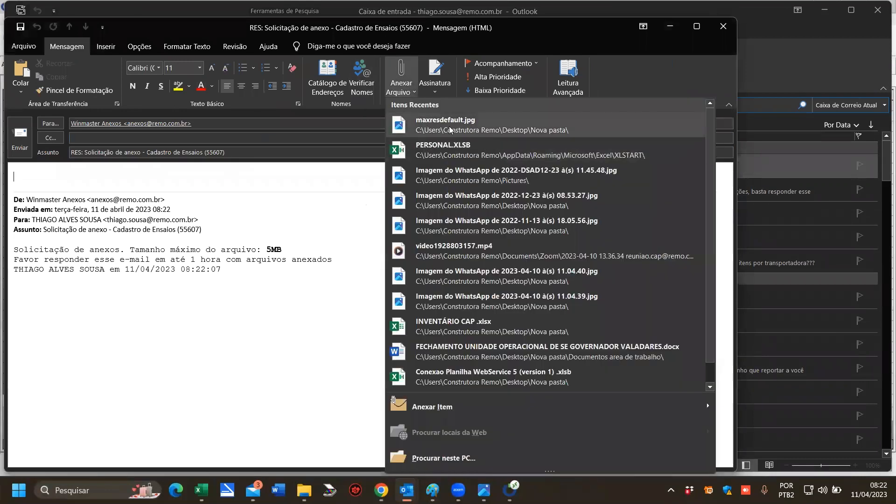
left_click(487, 130)
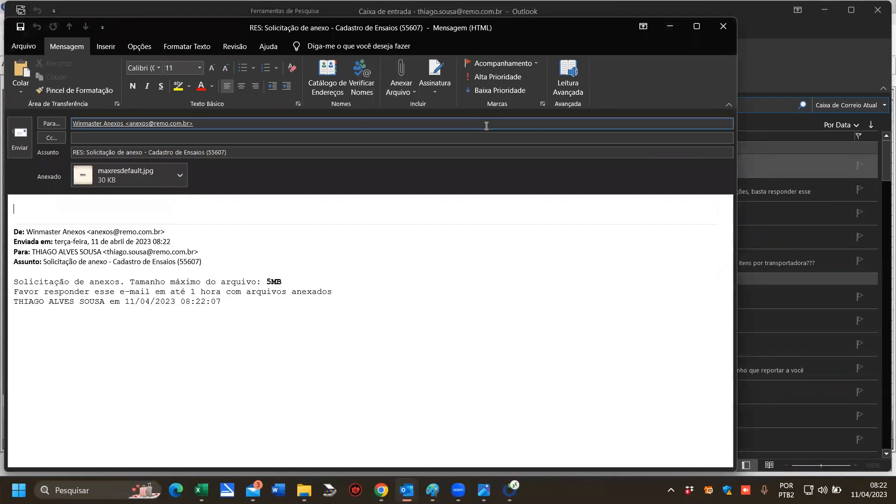
left_click(24, 138)
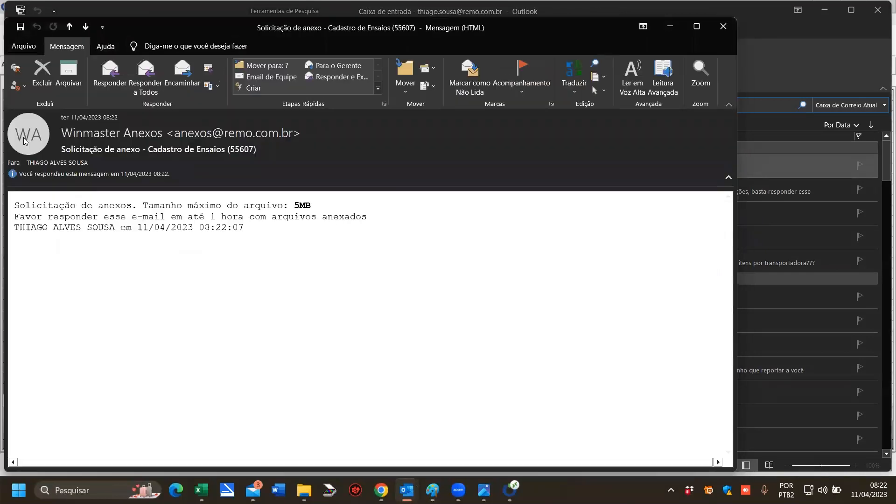
left_click(733, 28)
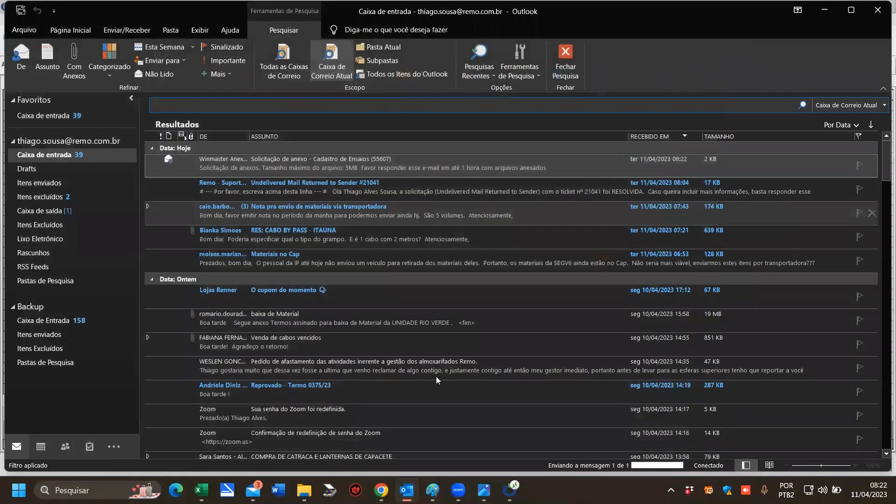
left_click(850, 9)
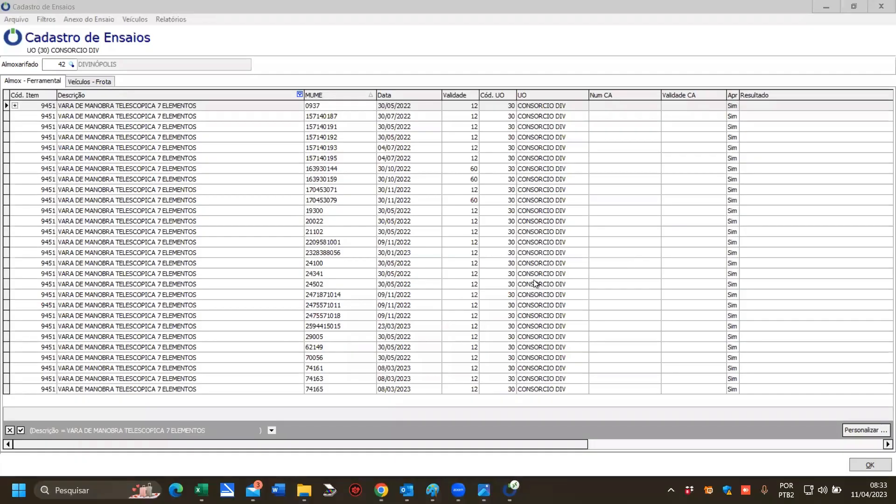
View the maxresdefault.jpg attachment of the MUME 0937 record in an enlarged viewer, close it, and look over the attachment's commands.
left_click(244, 106)
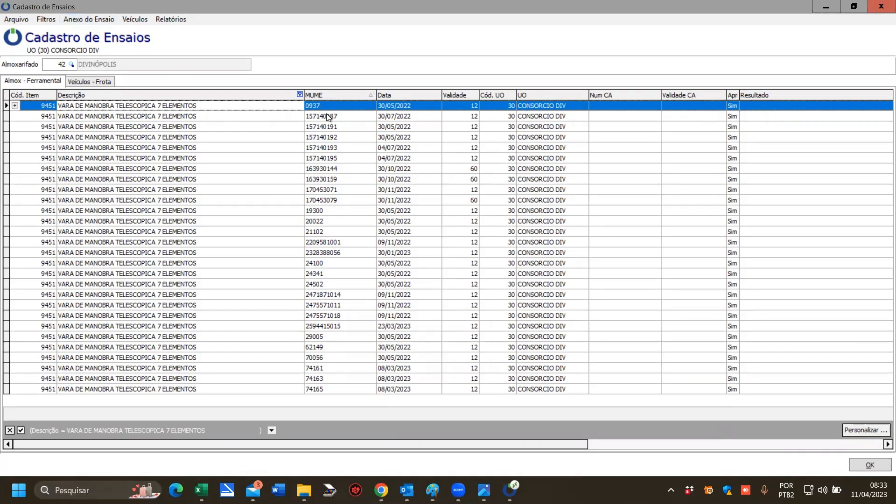
left_click(91, 21)
mouse_move(110, 60)
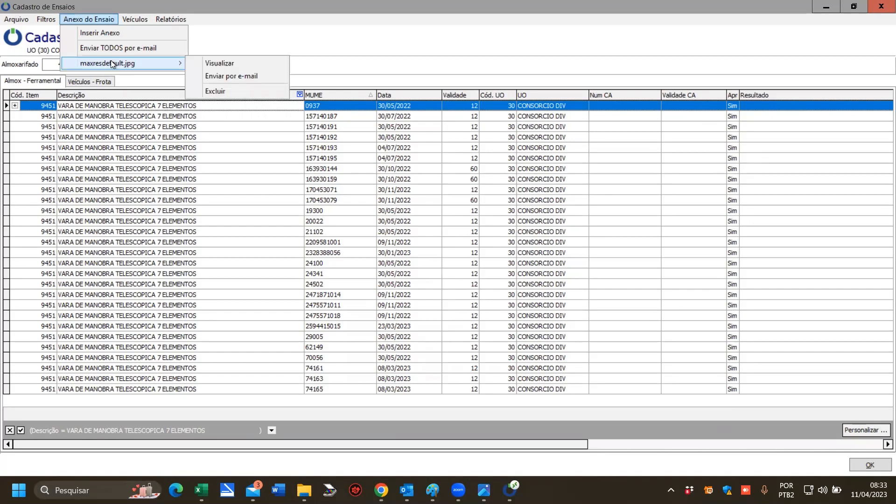
left_click(219, 63)
left_click_drag(475, 88, 268, 8)
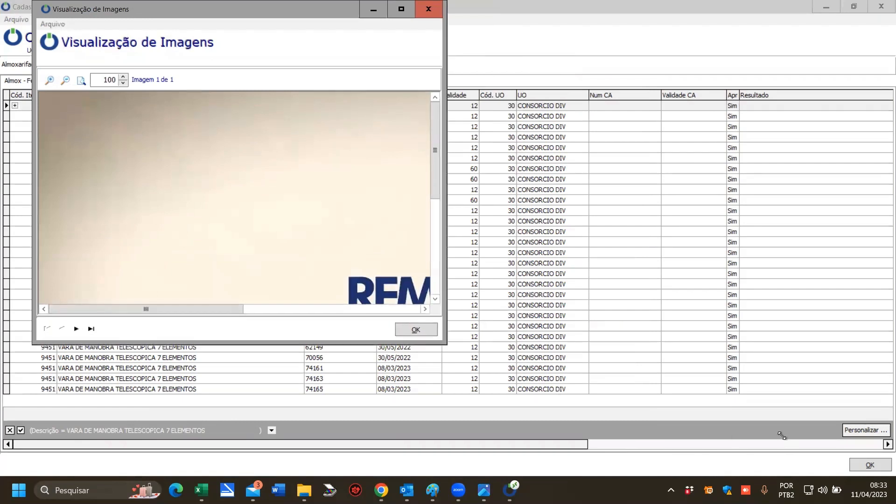
left_click_drag(444, 341, 776, 430)
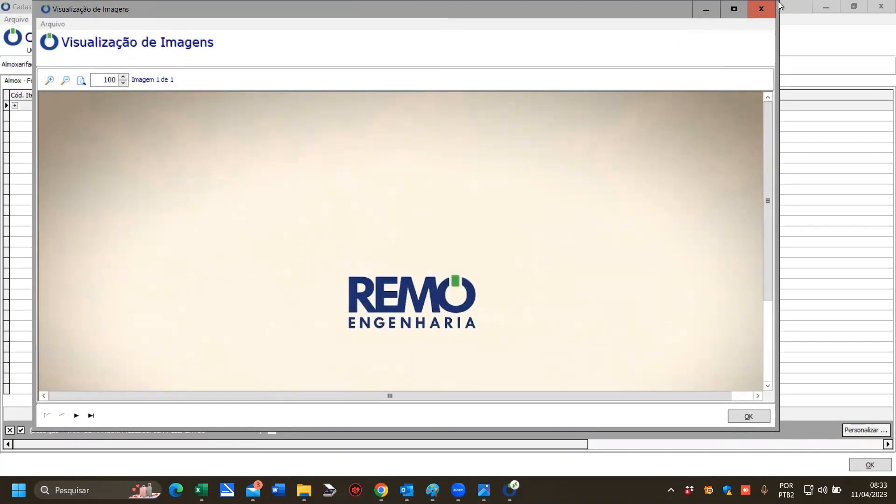
left_click(761, 9)
left_click(86, 19)
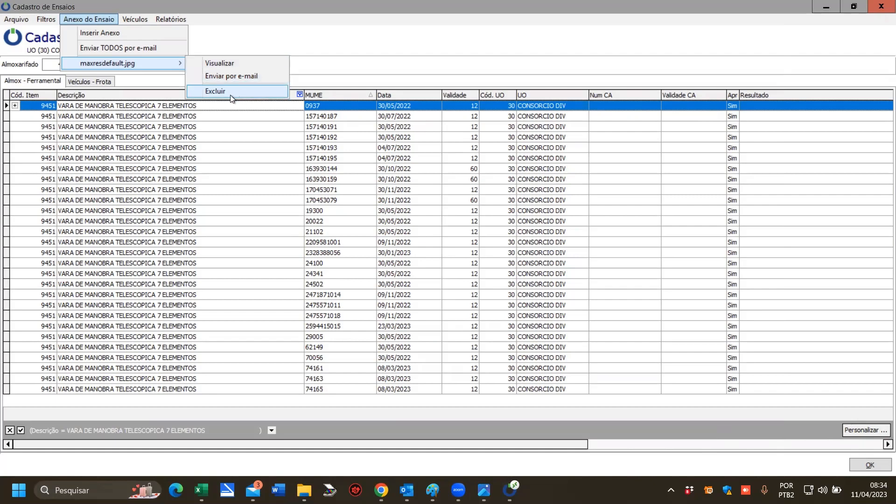
left_click(237, 34)
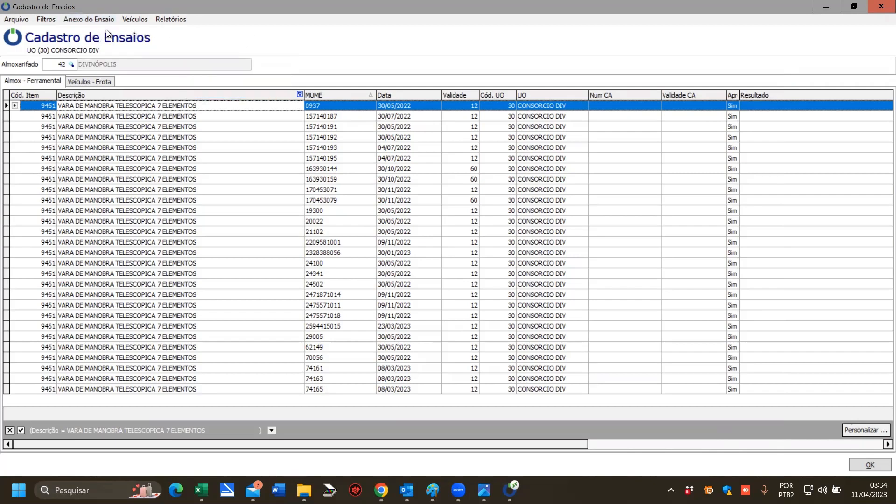
Generate the Ensaios vencidos report with reference date 11/04/2023 and no item, employee or MUME filter.
left_click(183, 19)
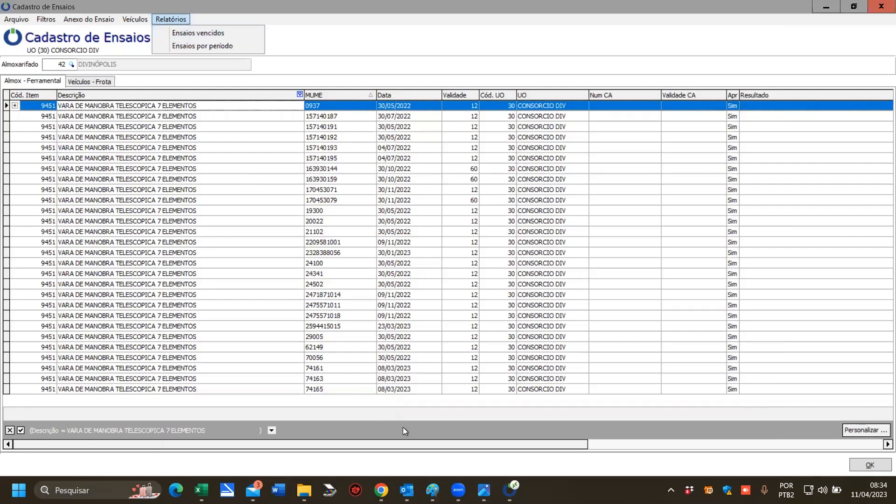
left_click(202, 34)
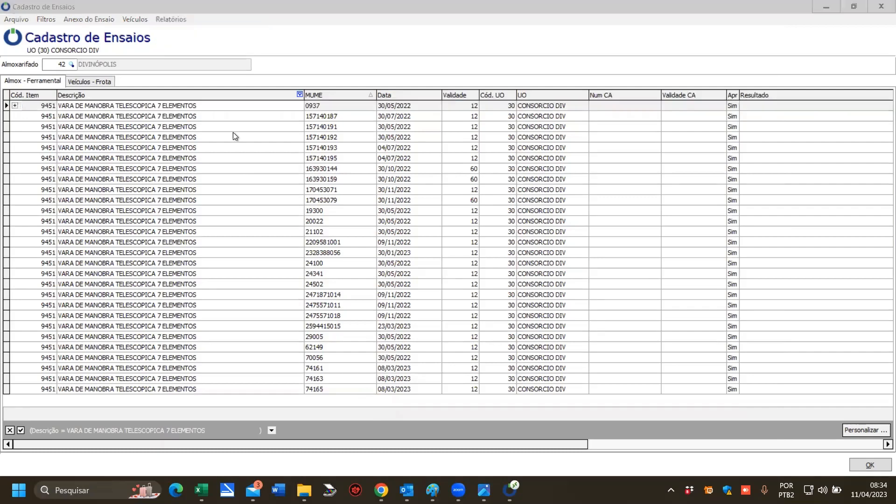
left_click(178, 16)
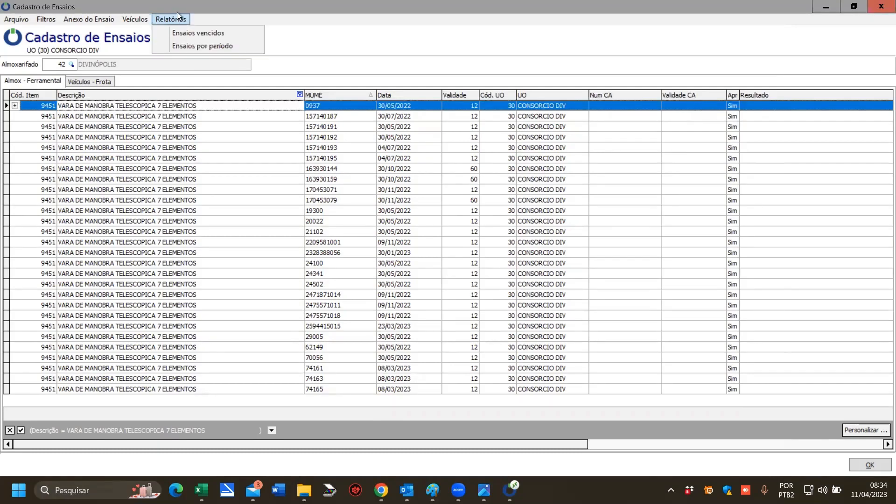
left_click(183, 20)
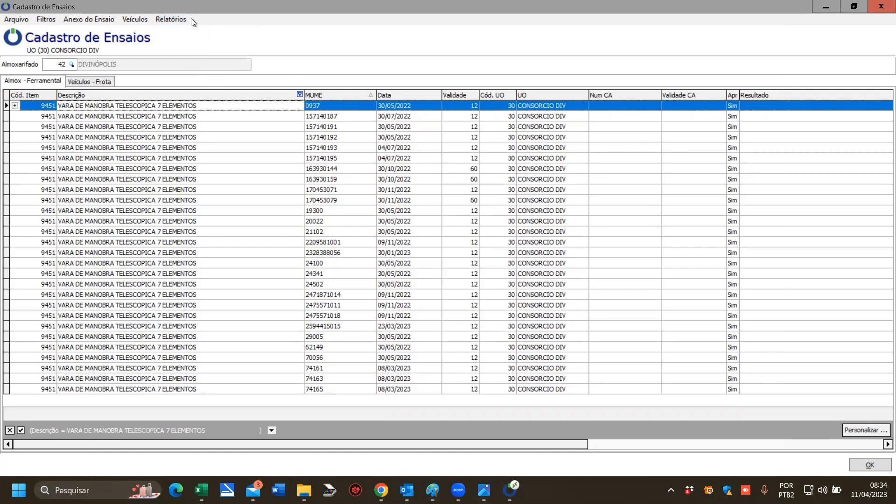
left_click(179, 21)
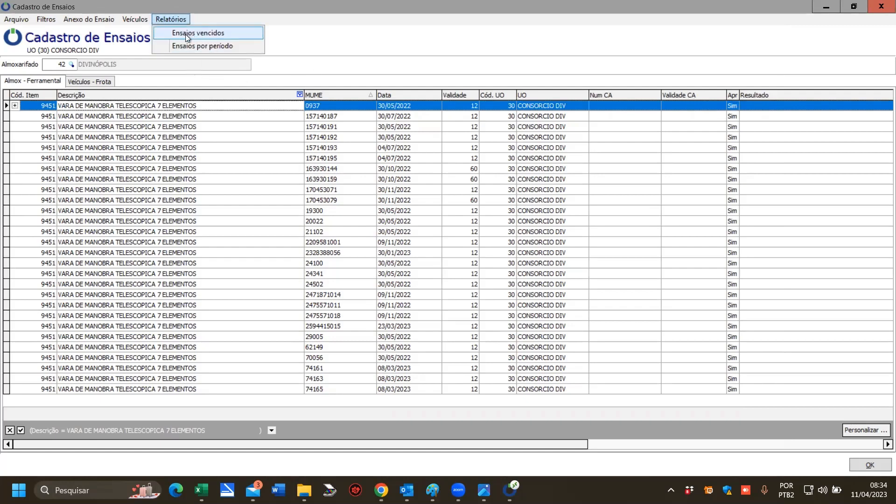
left_click(186, 34)
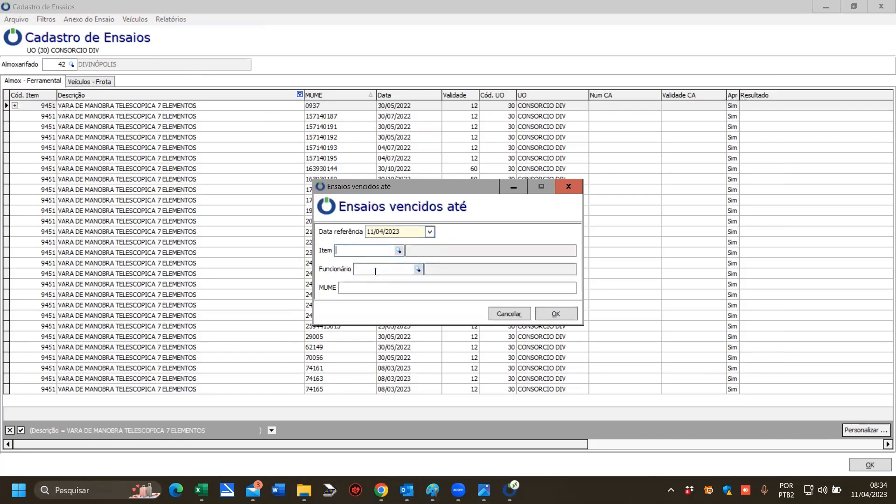
left_click(374, 288)
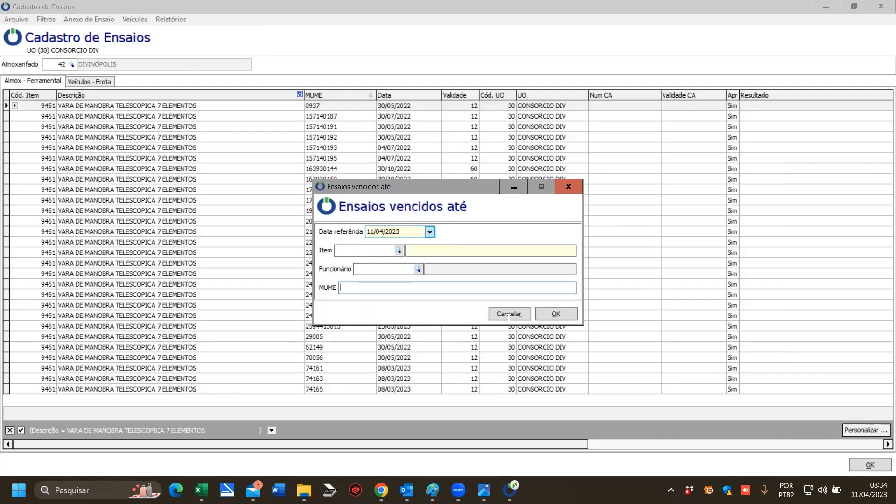
left_click(376, 232)
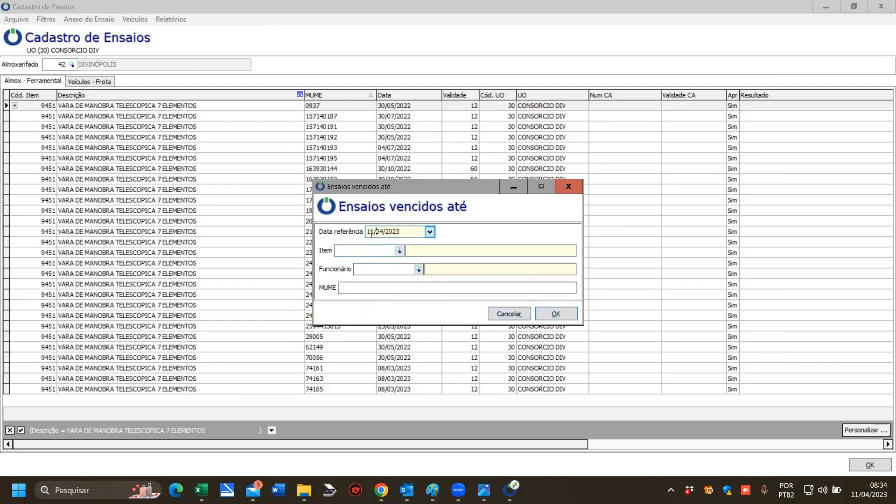
left_click_drag(405, 231, 239, 226)
left_click(544, 313)
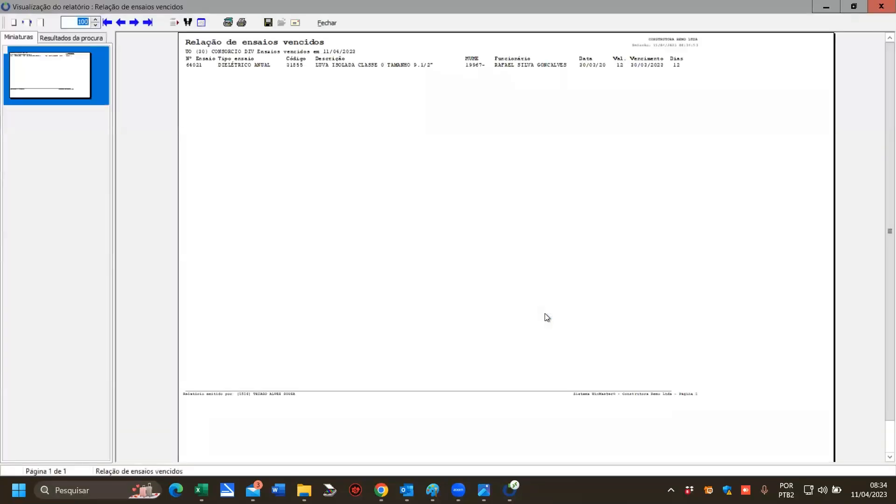
Examine the expired tests report for 11/04/2023 at 130% zoom and close it.
scroll(498, 246, "up", 3)
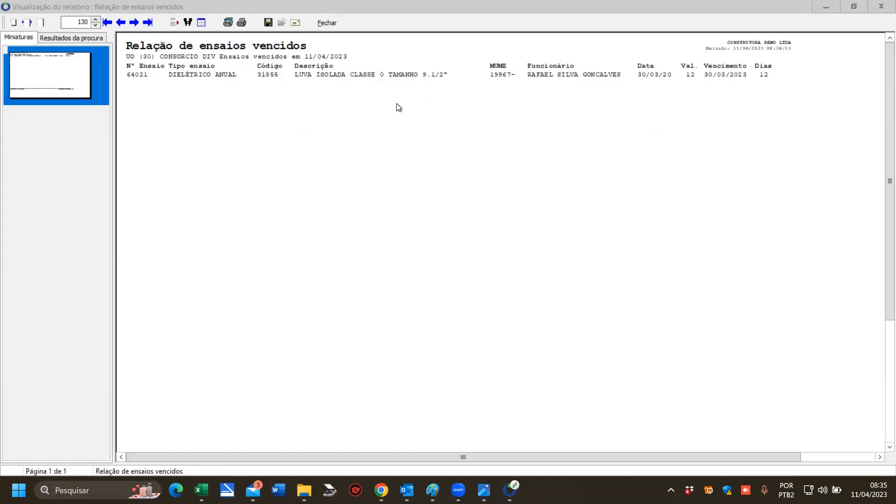
left_click(328, 23)
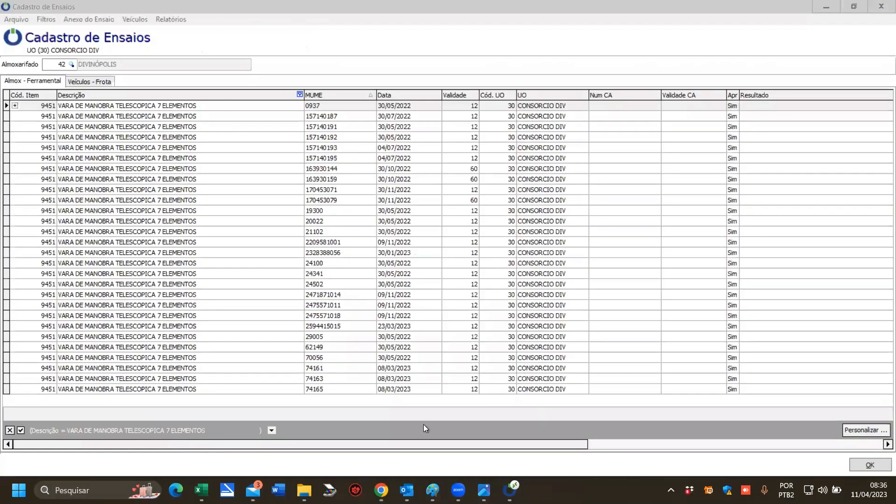
Generate the Ensaios vencidos report with reference date 11/05/2023, leaving item, employee and MUME empty.
left_click(172, 21)
left_click(193, 32)
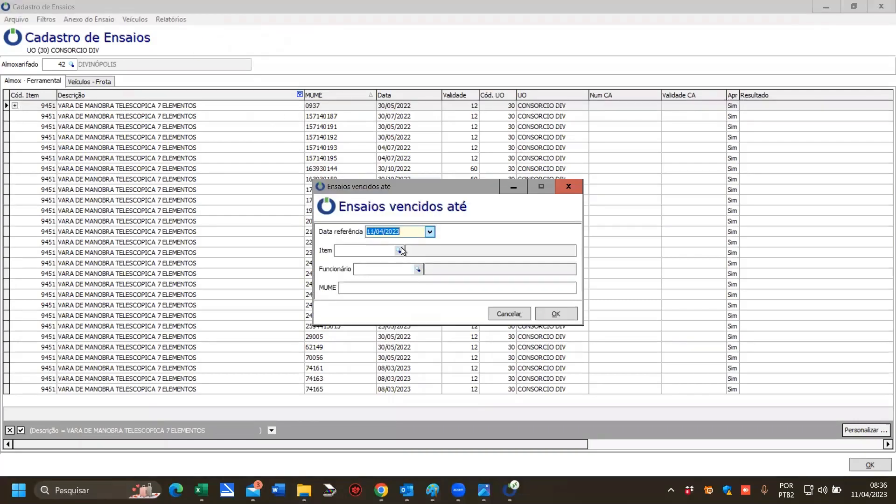
left_click(411, 233)
key("Up")
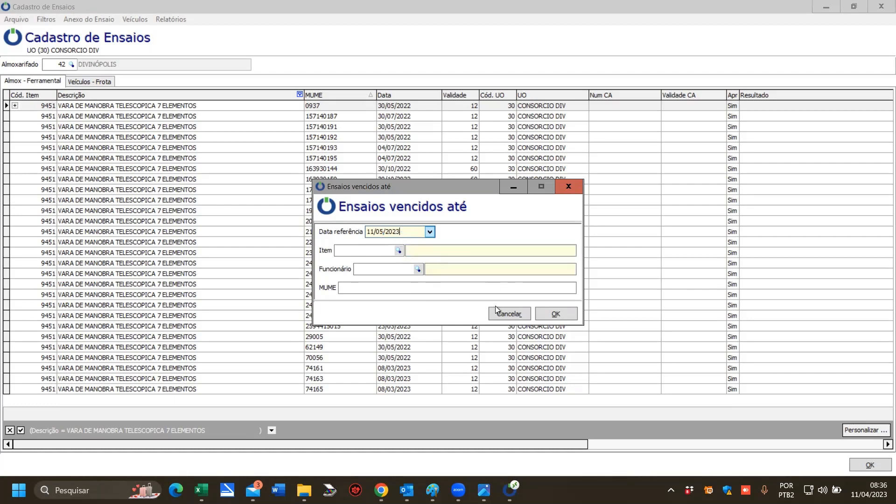
left_click(555, 313)
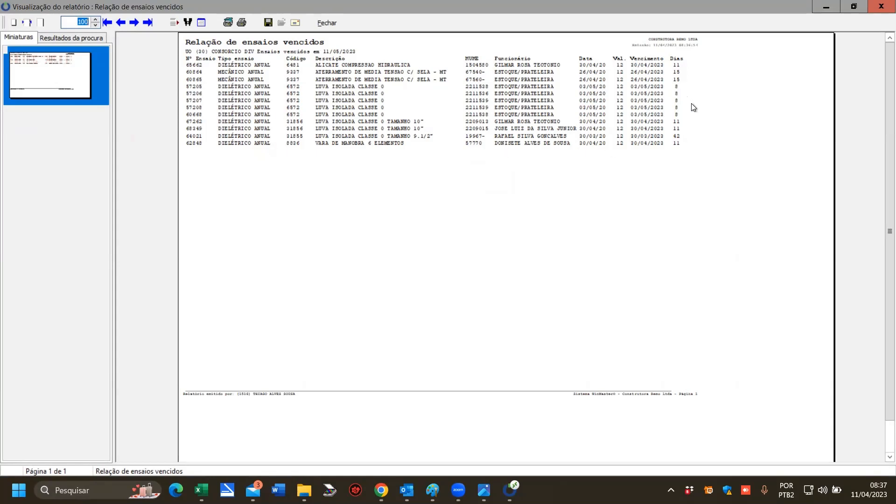
Enlarge the 11/05/2023 expired tests report to 140%, read through its listed tests and due dates, and close it.
left_click(95, 19)
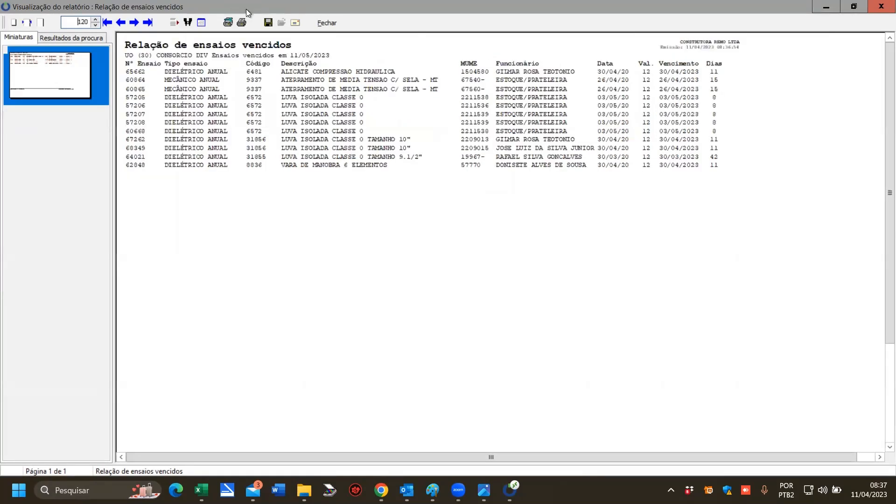
left_click(96, 23)
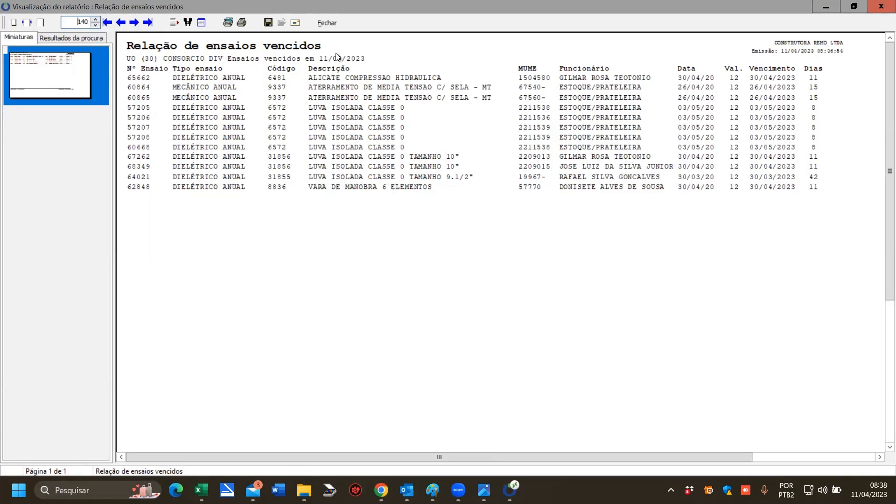
left_click(329, 23)
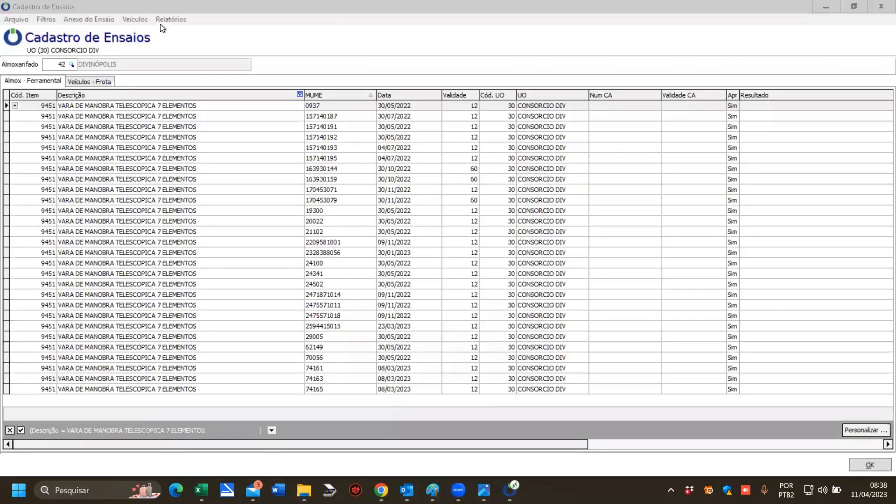
left_click(160, 22)
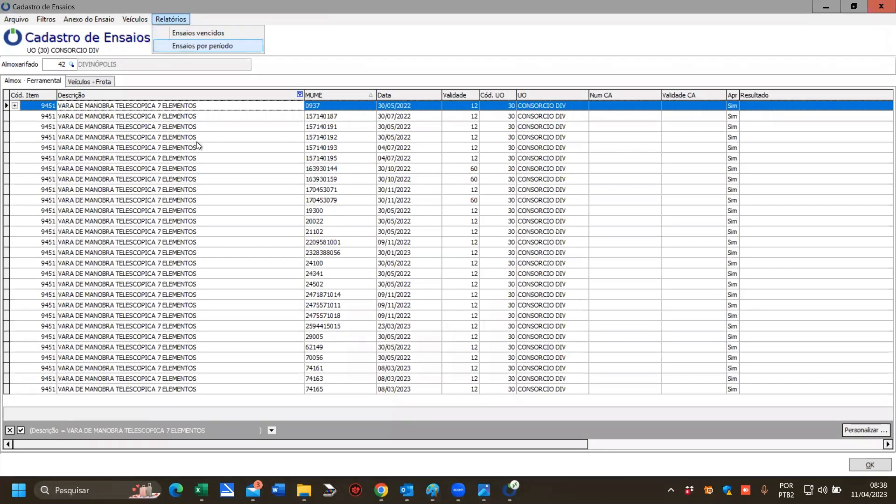
left_click(225, 140)
left_click(224, 140)
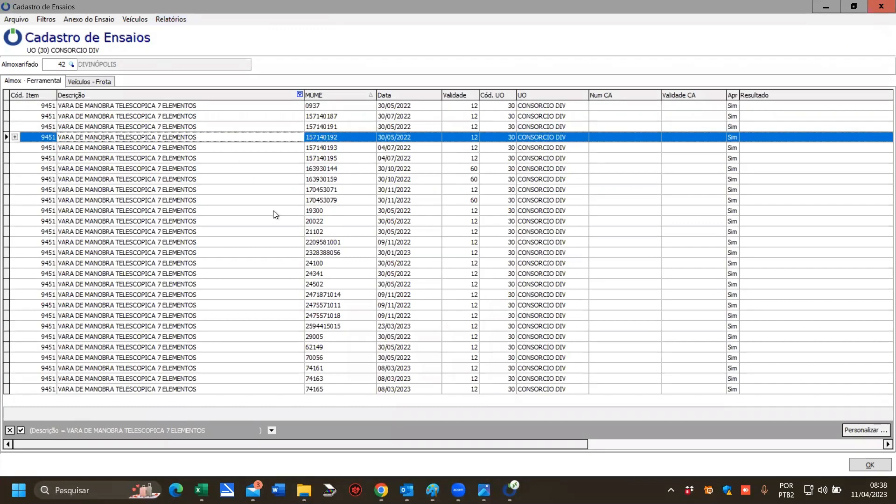